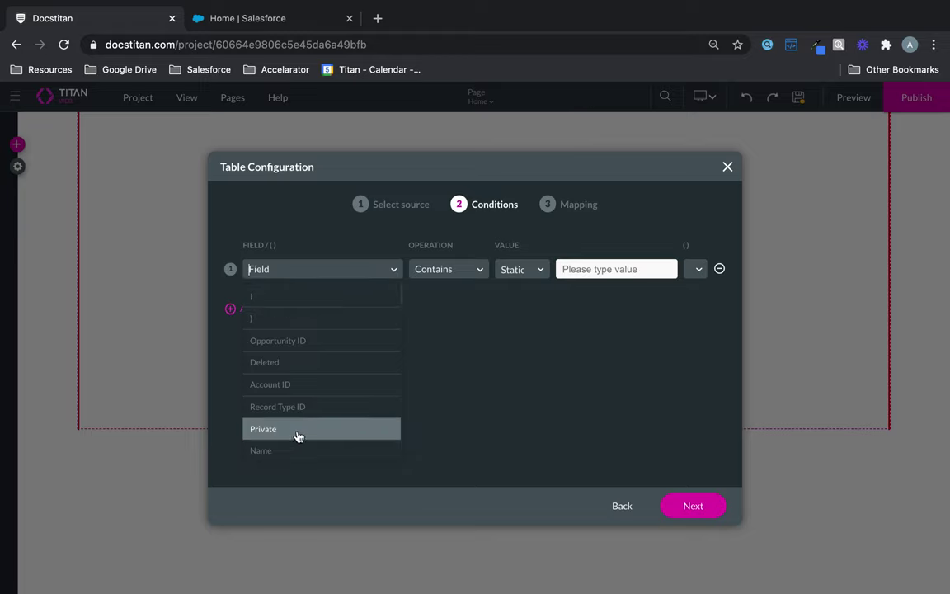
Set the table's data condition to the Amount field, choose its operation, and continue to the mapping stage.
text(amoun)
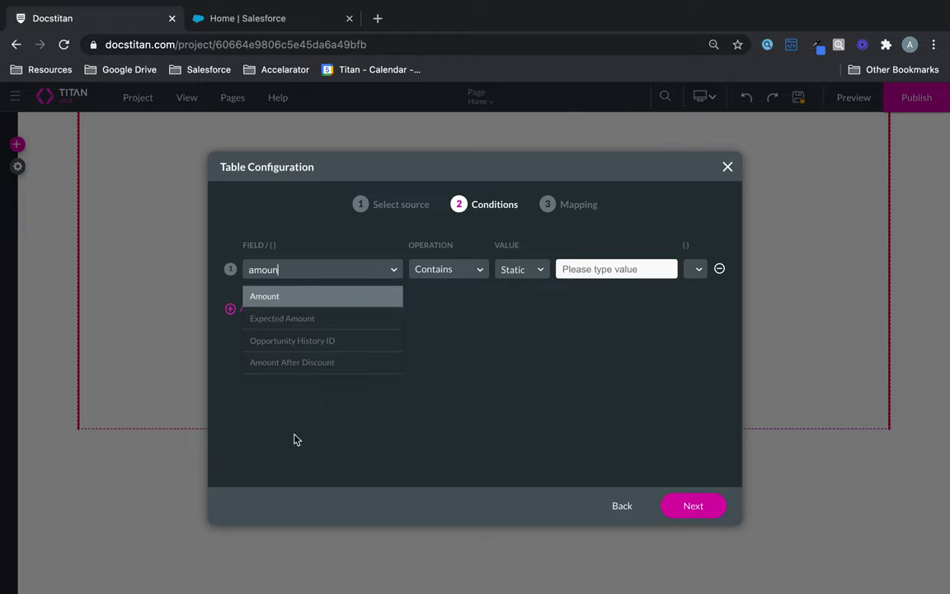
click(354, 298)
click(437, 269)
scroll(452, 413, down, 3)
click(447, 445)
click(693, 506)
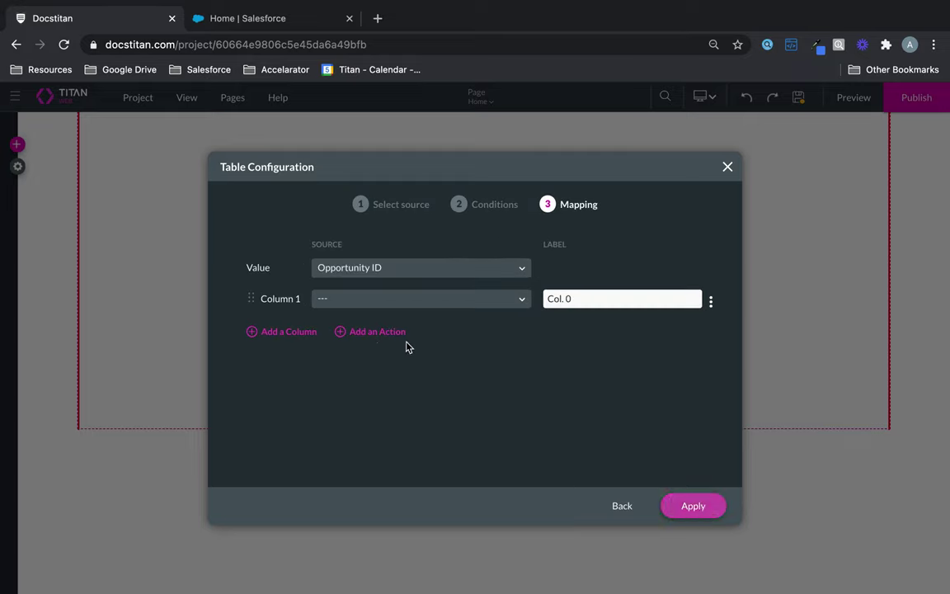
Add two more columns to the table mapping and map Column 1 to the Name field.
click(282, 330)
click(281, 365)
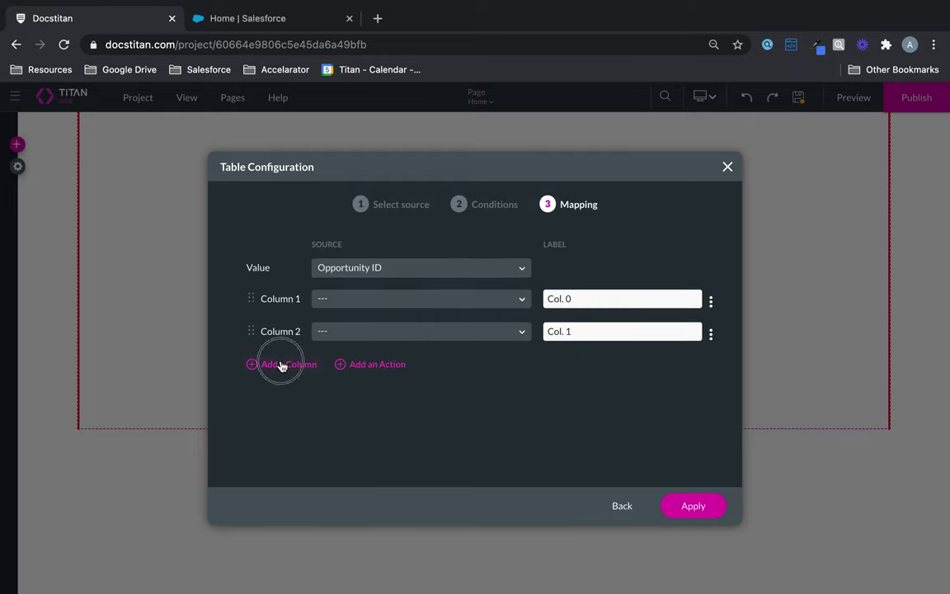
click(344, 303)
text(name)
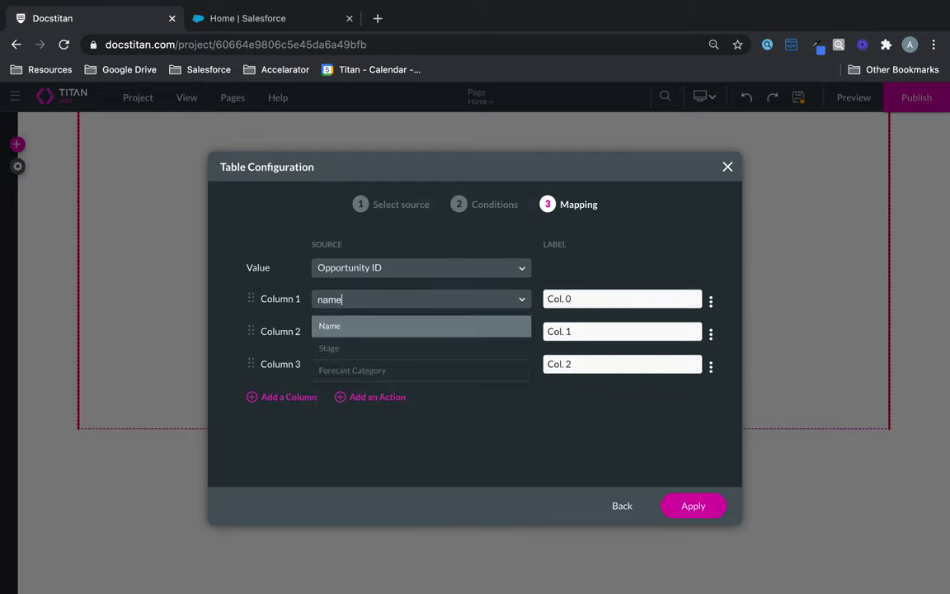
click(335, 327)
Map Column 2 to Stage and Column 3 to Amount, and apply the table configuration.
click(334, 331)
text(stage)
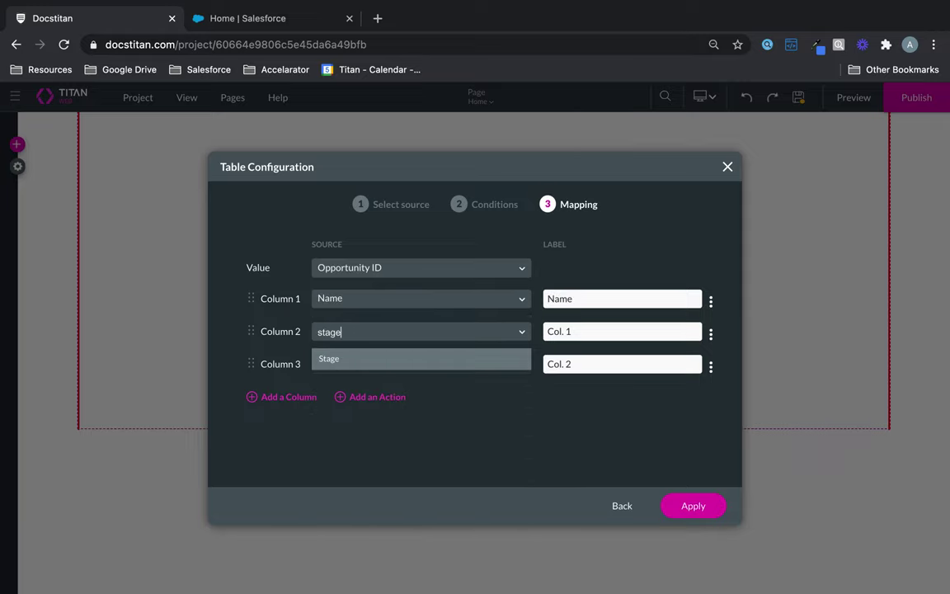
click(346, 360)
click(346, 366)
text(amou)
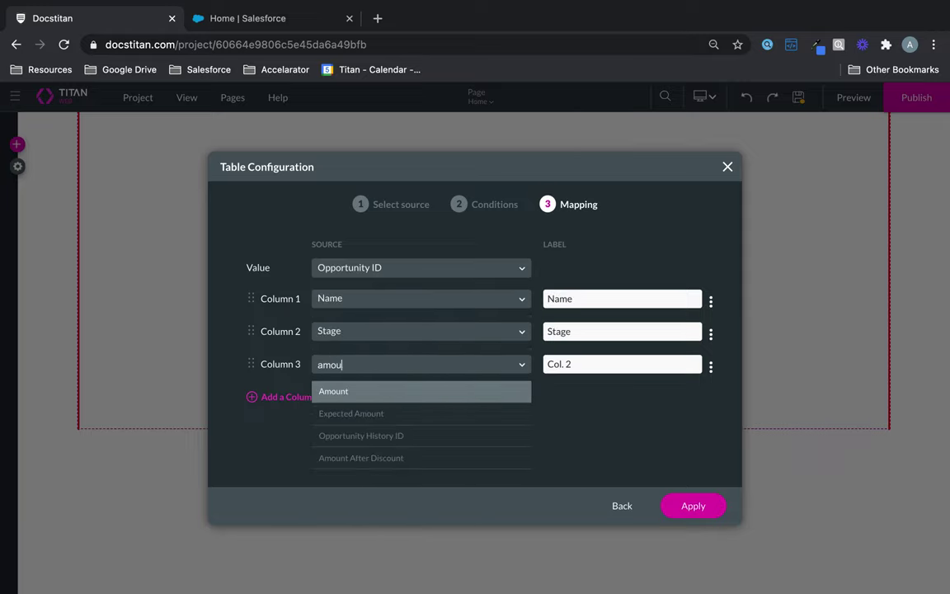
text(nt)
click(375, 391)
click(683, 499)
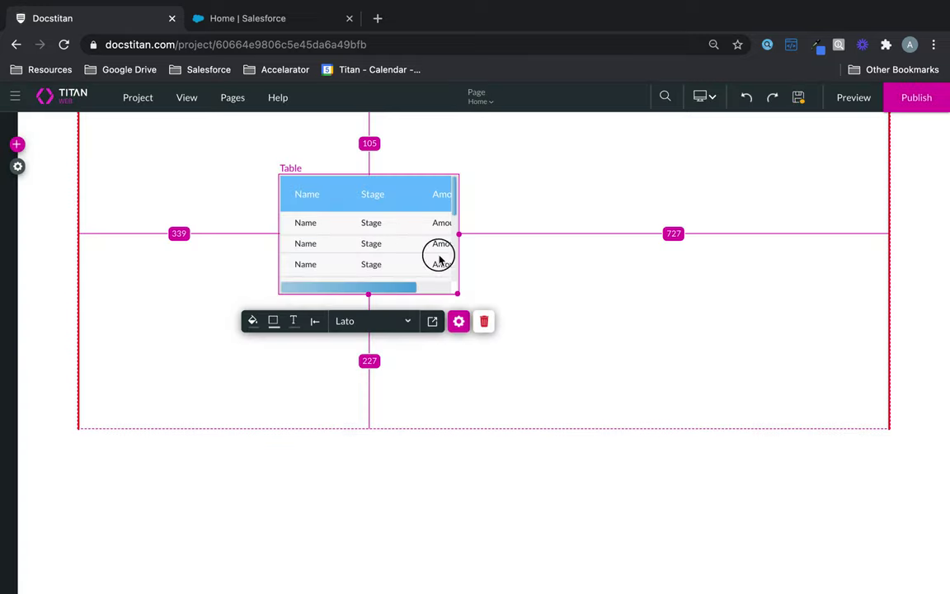
Enlarge the table and centre it with margins of about 161 on both sides, and check it in a page preview.
drag(440, 261, 824, 400)
drag(751, 284, 736, 288)
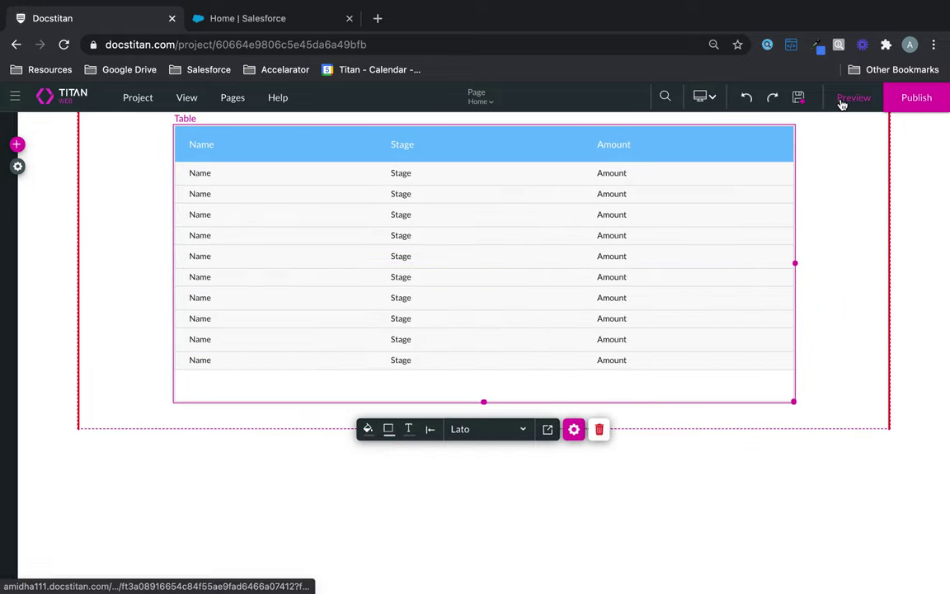
click(842, 101)
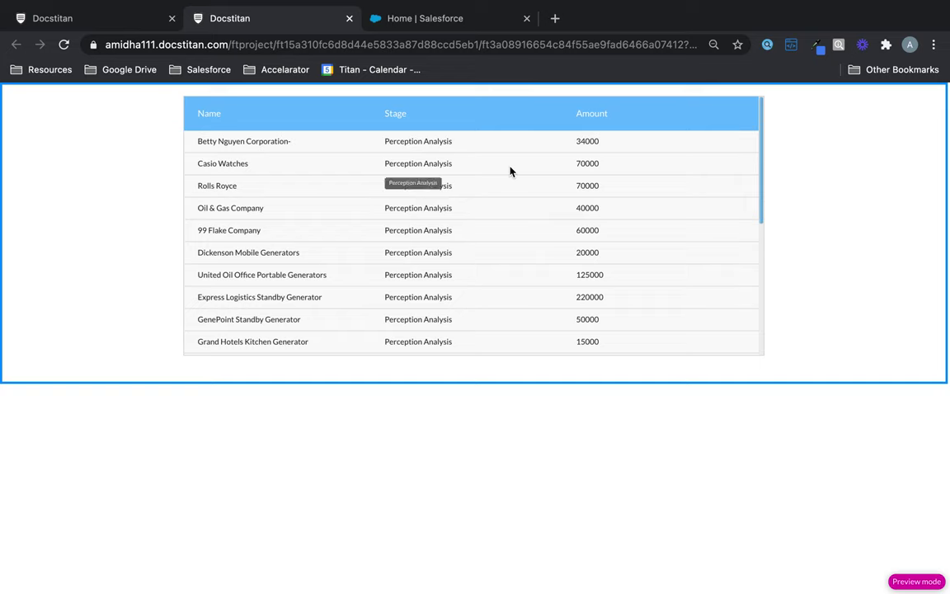
click(77, 20)
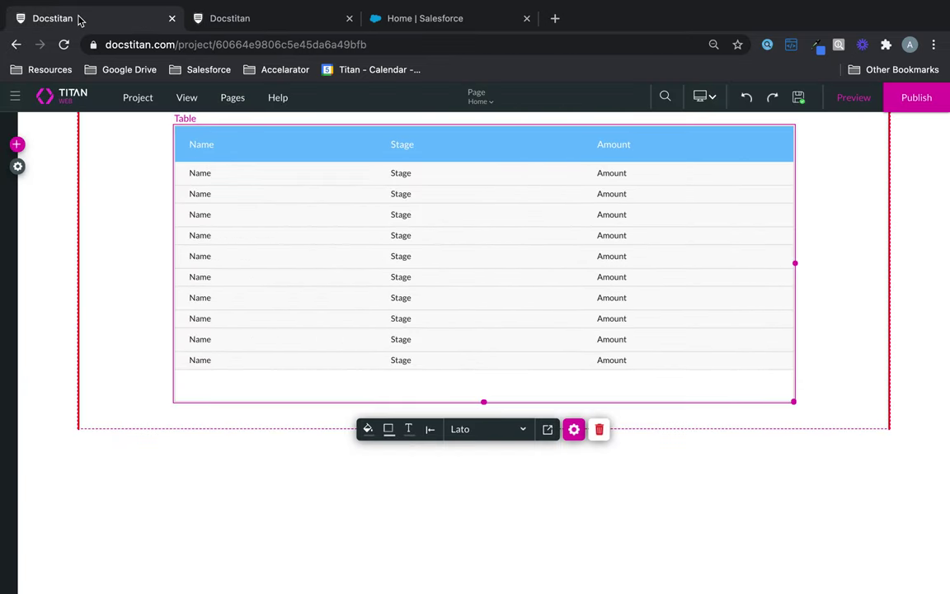
Include the Name column in the table's summary row using the count calculation, and close the table settings.
click(575, 430)
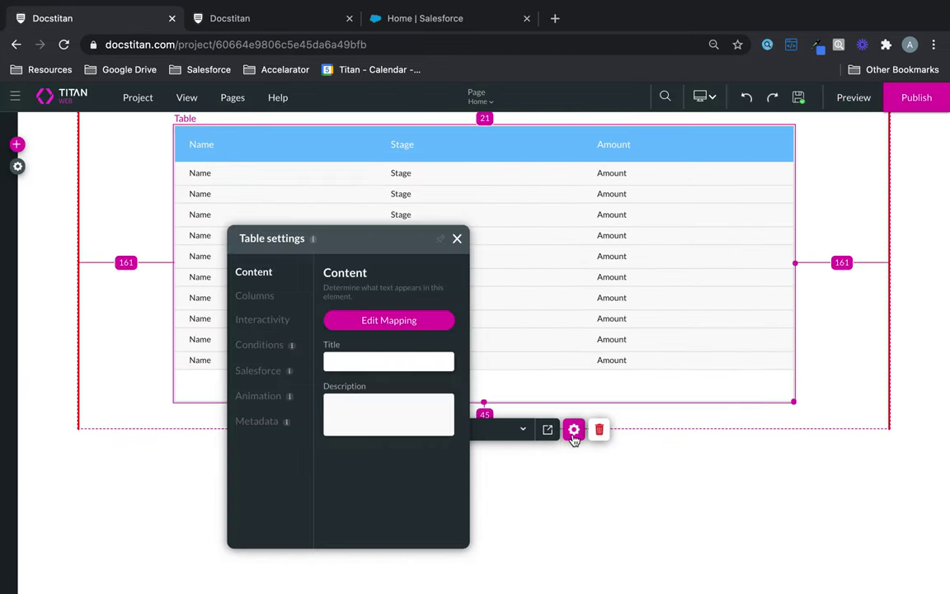
click(265, 297)
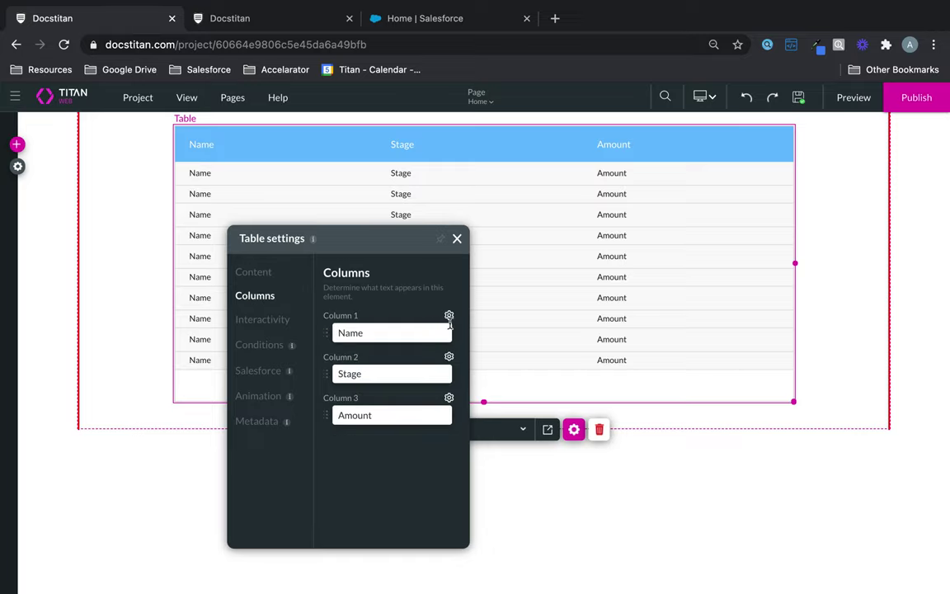
click(449, 317)
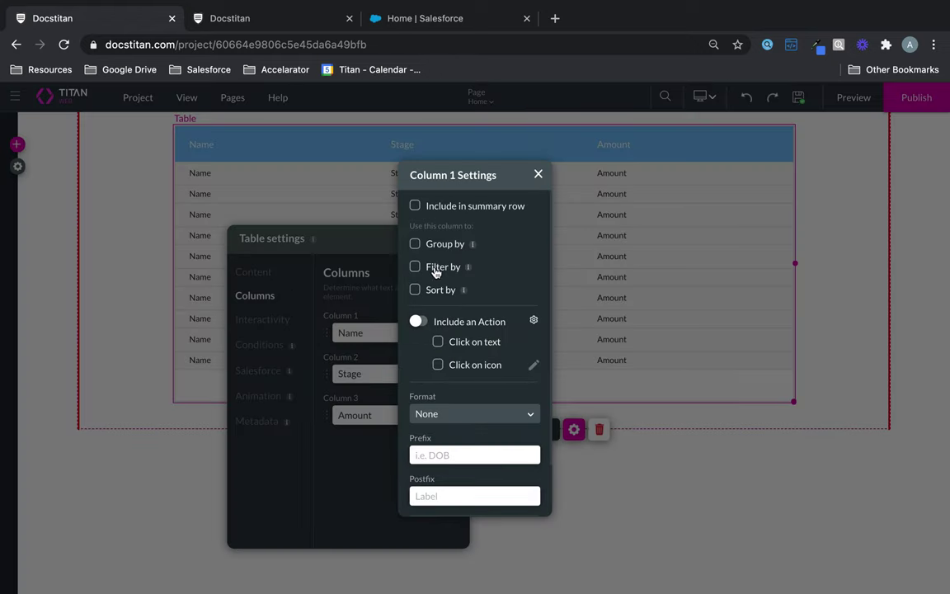
click(416, 207)
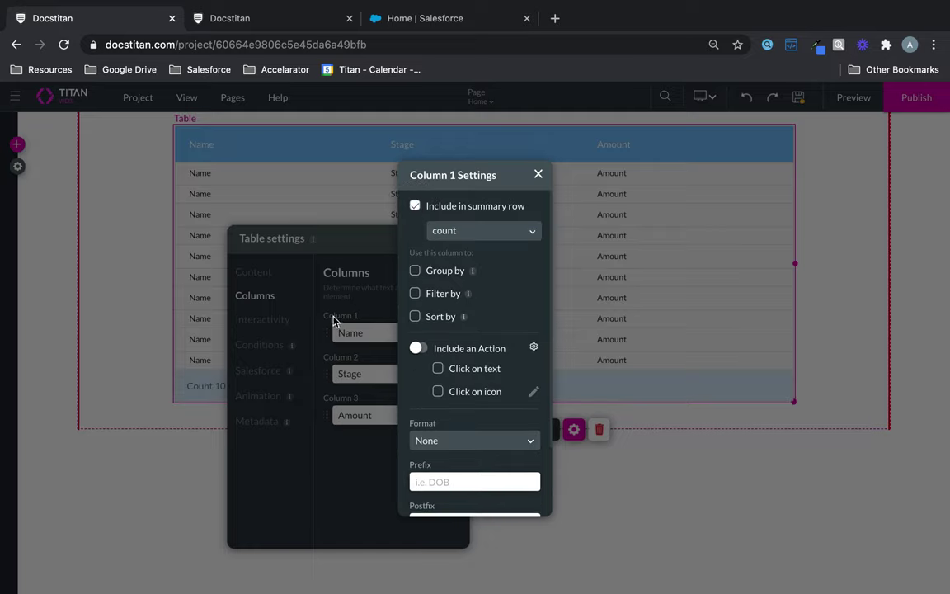
click(479, 231)
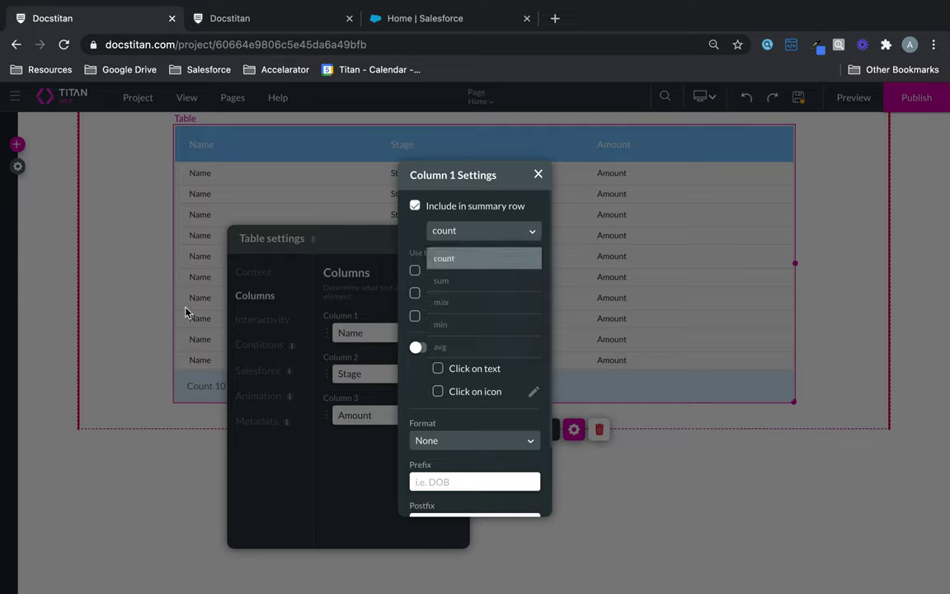
click(442, 260)
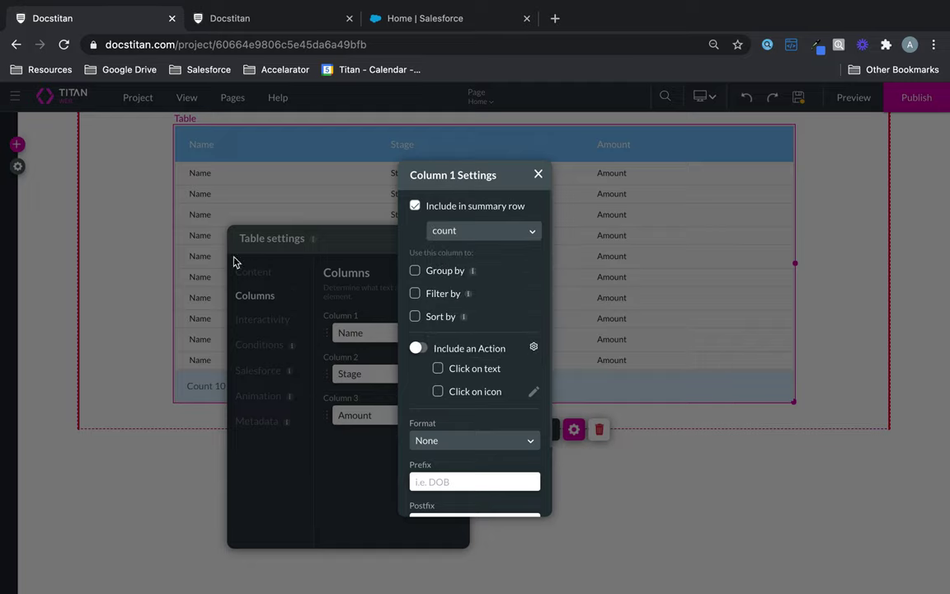
click(538, 175)
click(457, 238)
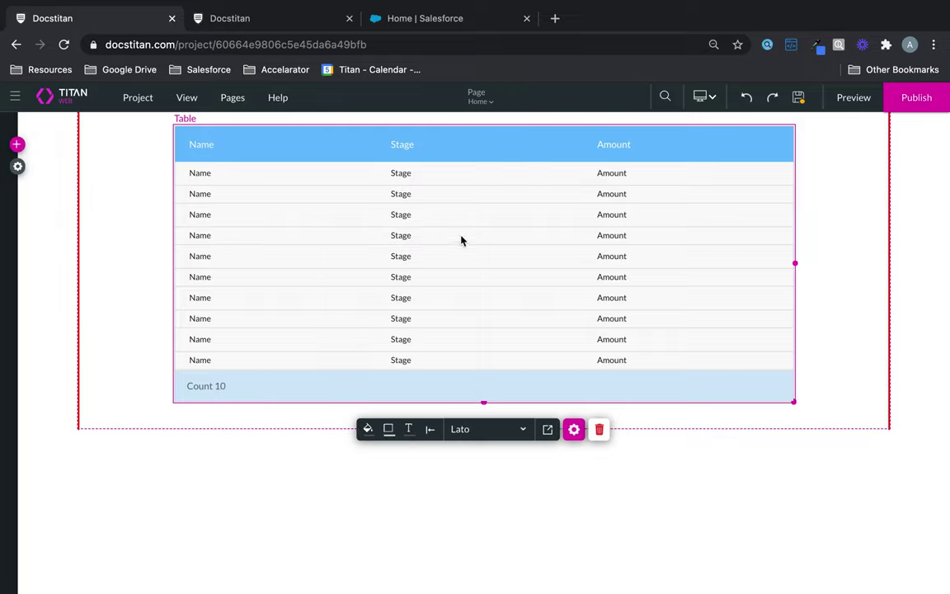
Preview the page in place of the old preview, look through the table rows and summary row, and return to the editor.
click(853, 100)
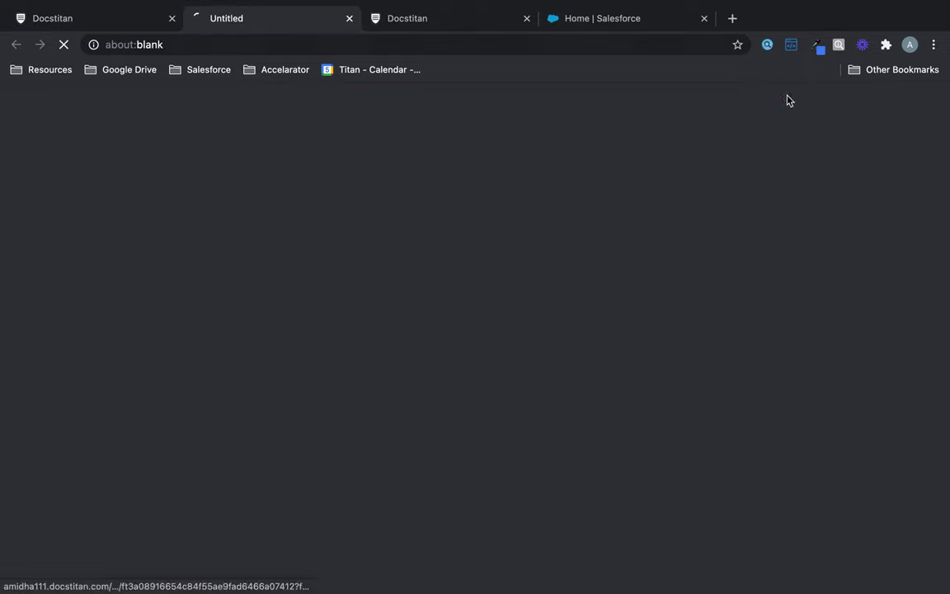
click(526, 21)
click(526, 22)
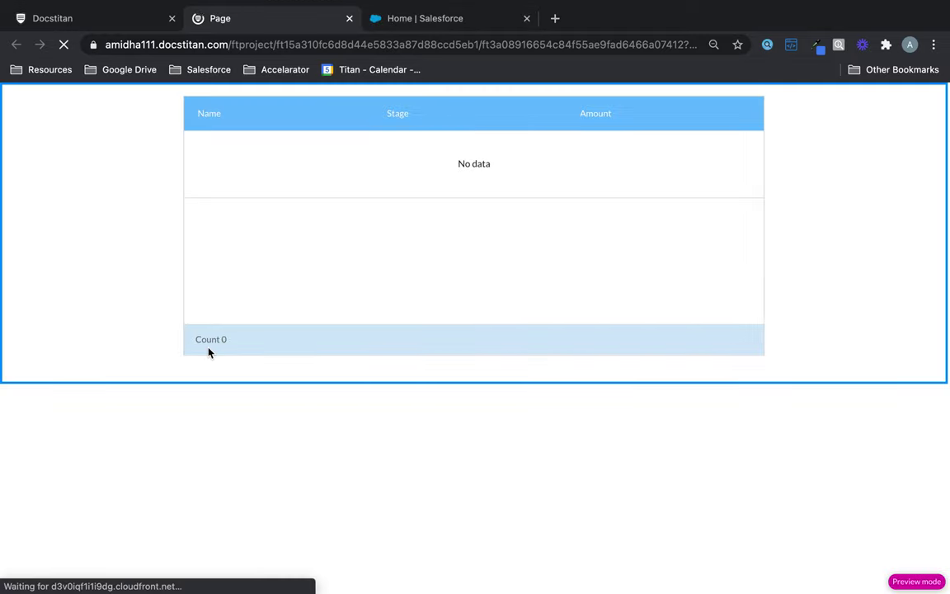
scroll(198, 184, down, 5)
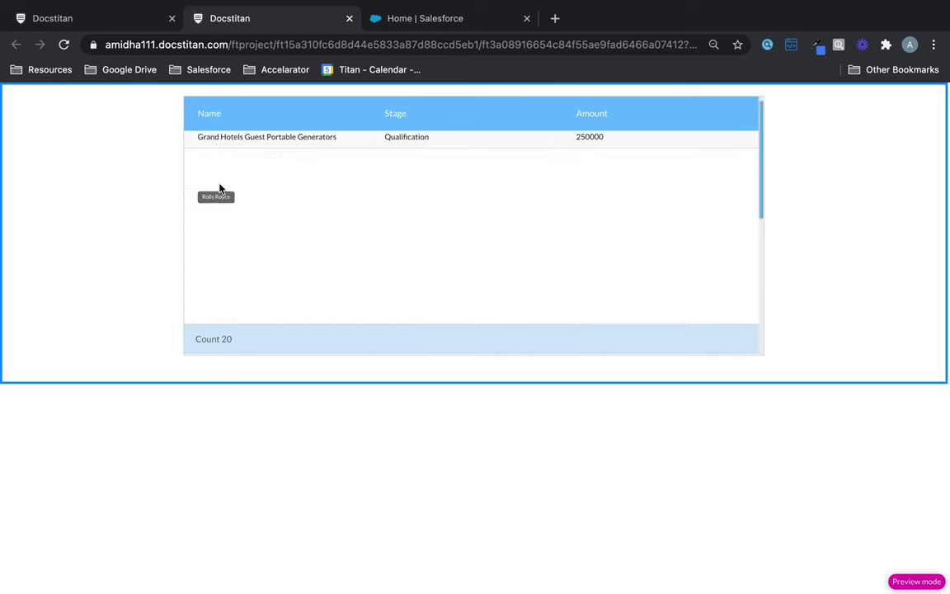
click(107, 18)
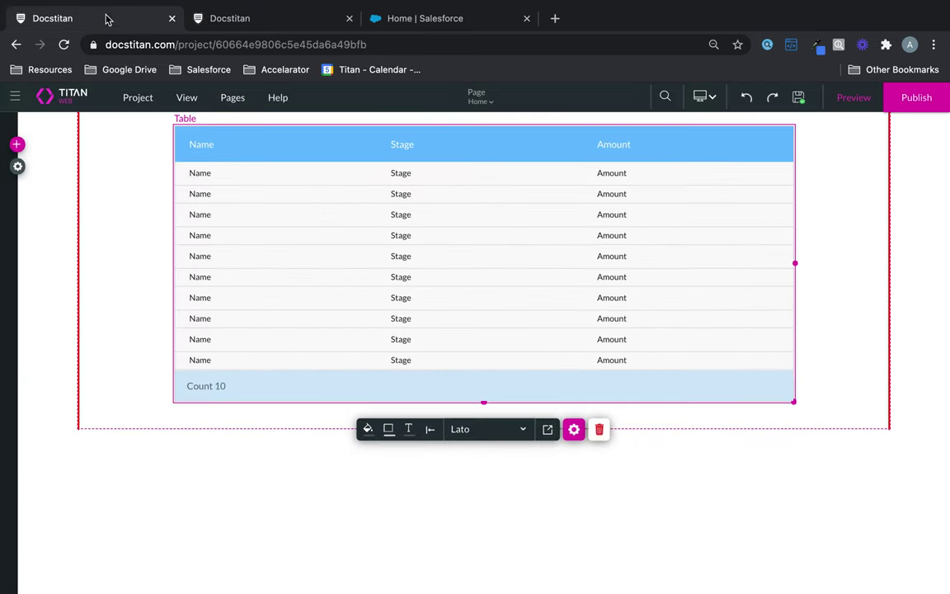
Set the Stage column to be used for Group by in the table's column settings, and save the project.
click(574, 429)
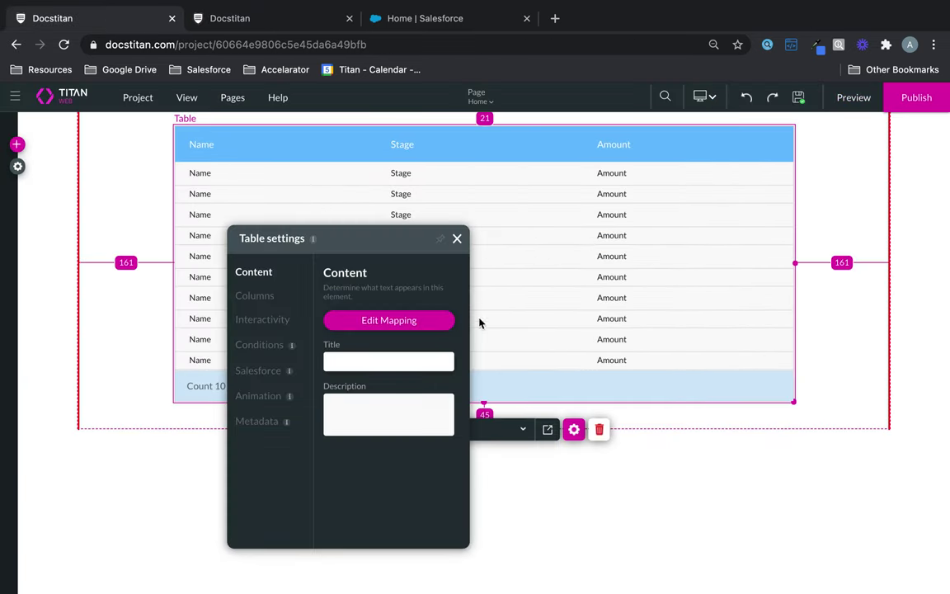
click(256, 296)
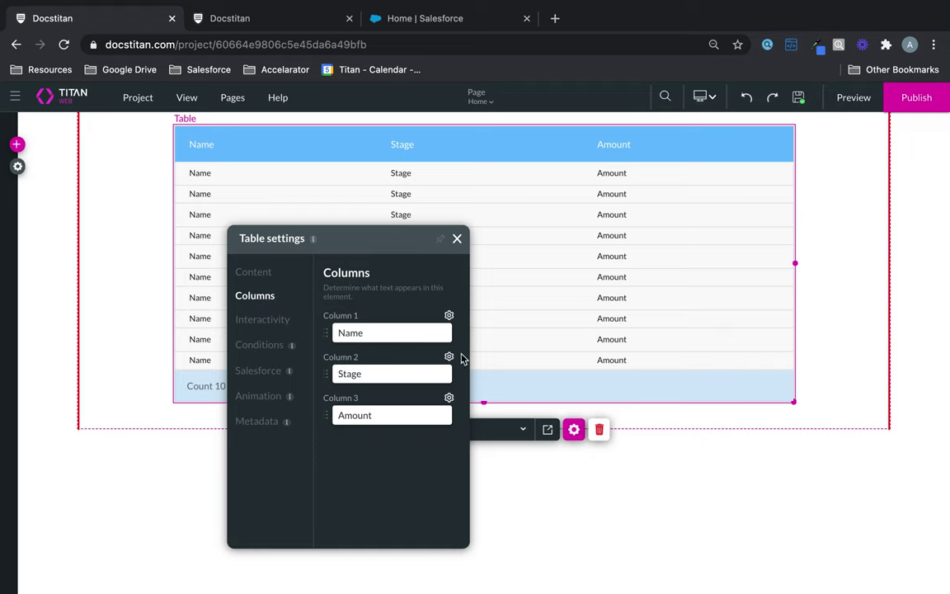
click(449, 356)
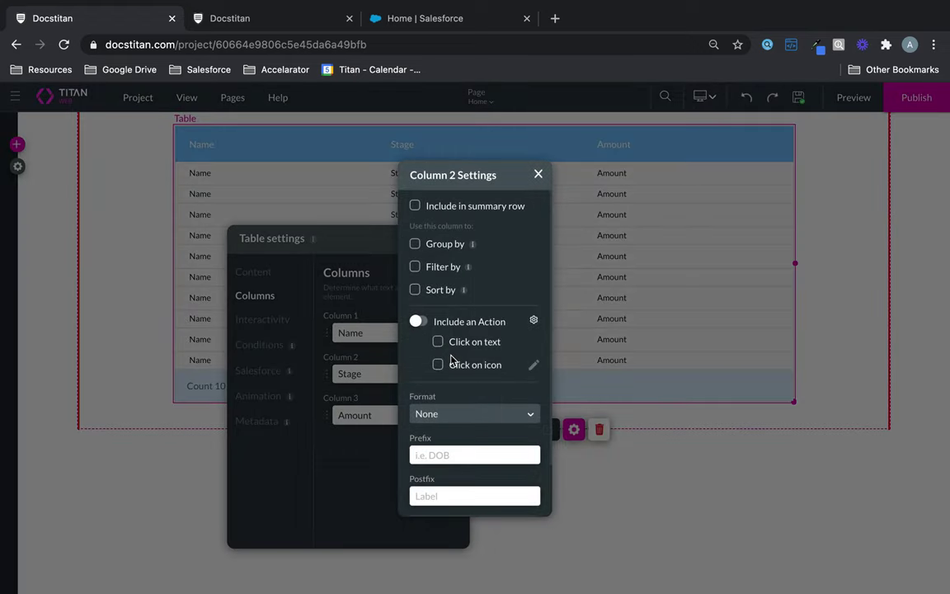
click(415, 245)
click(538, 175)
click(798, 98)
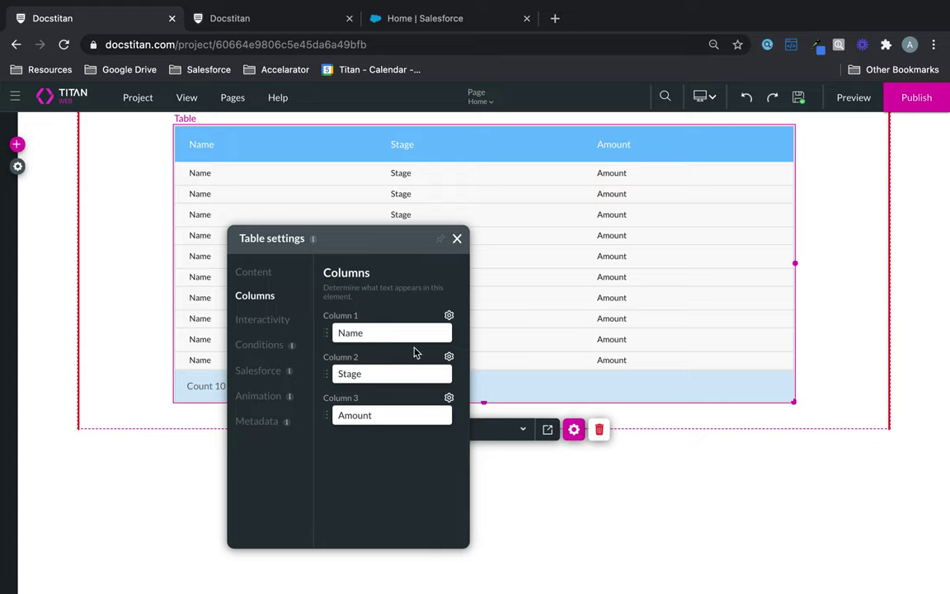
click(450, 358)
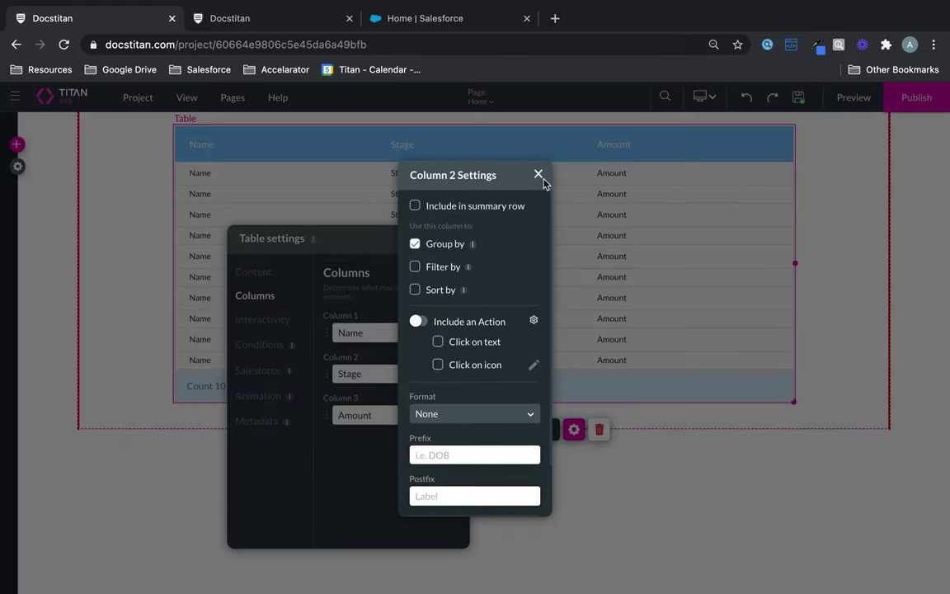
click(538, 176)
Preview the grouped table, inspect the records in the Perception Analysis and Qualification stage groups, and return to the editor.
click(844, 100)
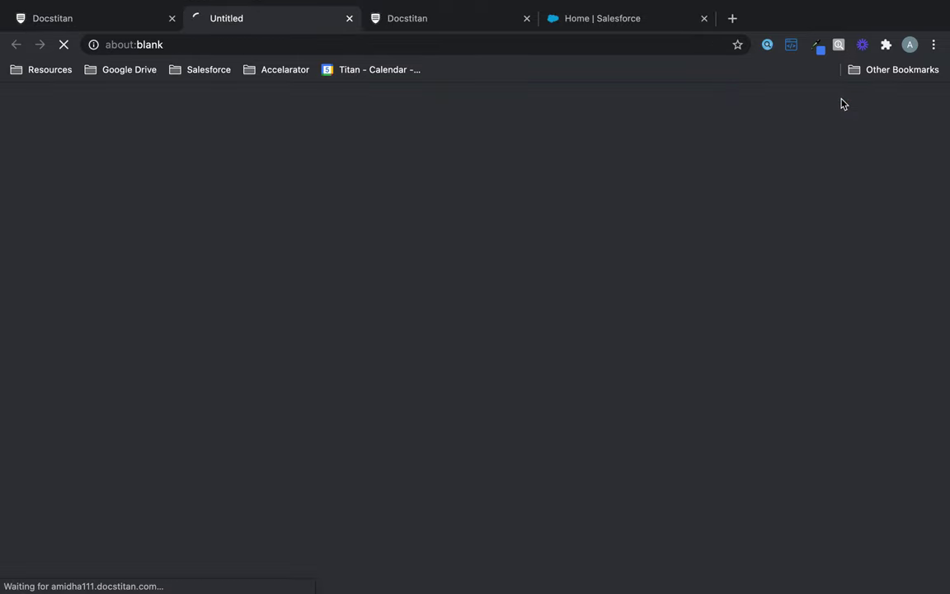
click(526, 18)
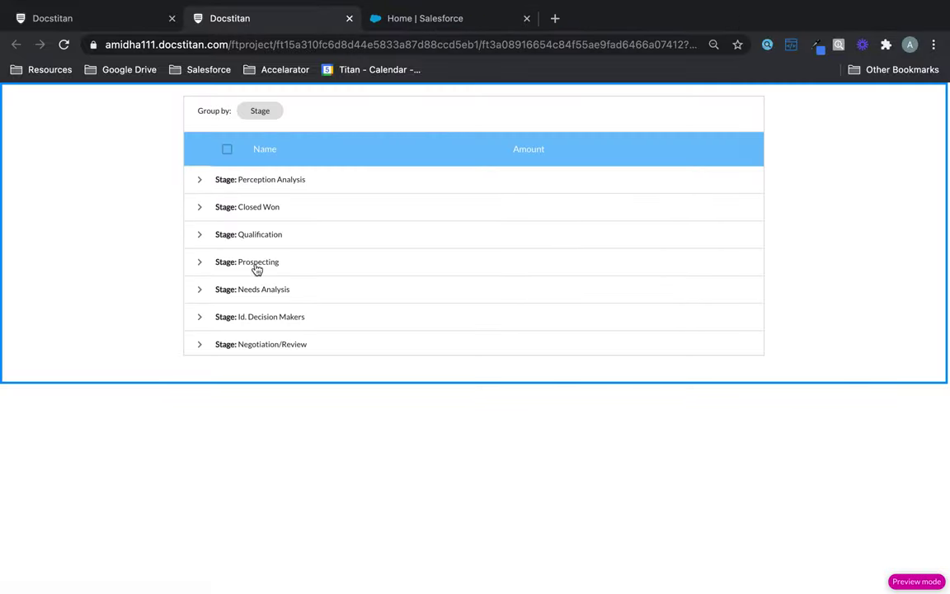
click(257, 186)
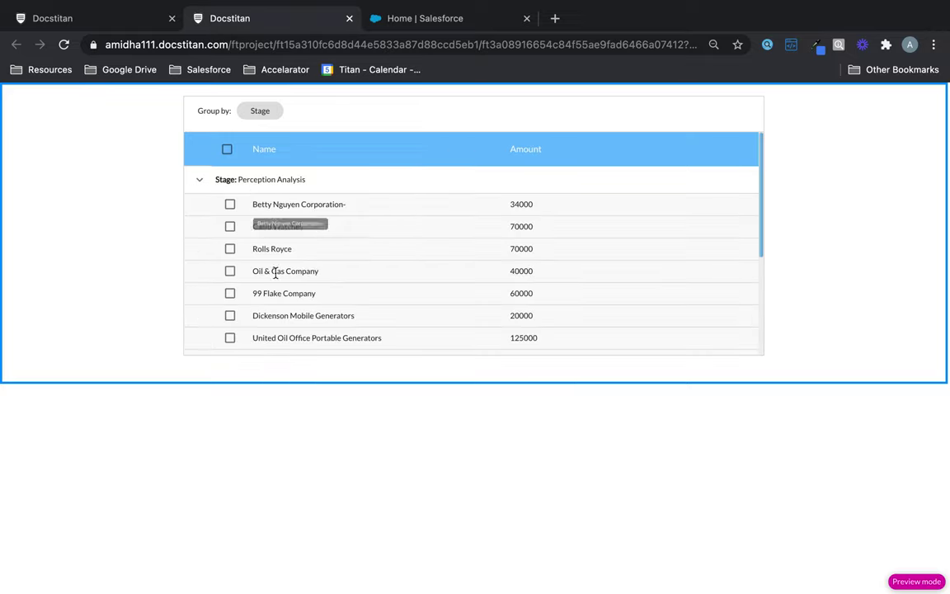
scroll(275, 277, down, 5)
scroll(276, 284, up, 5)
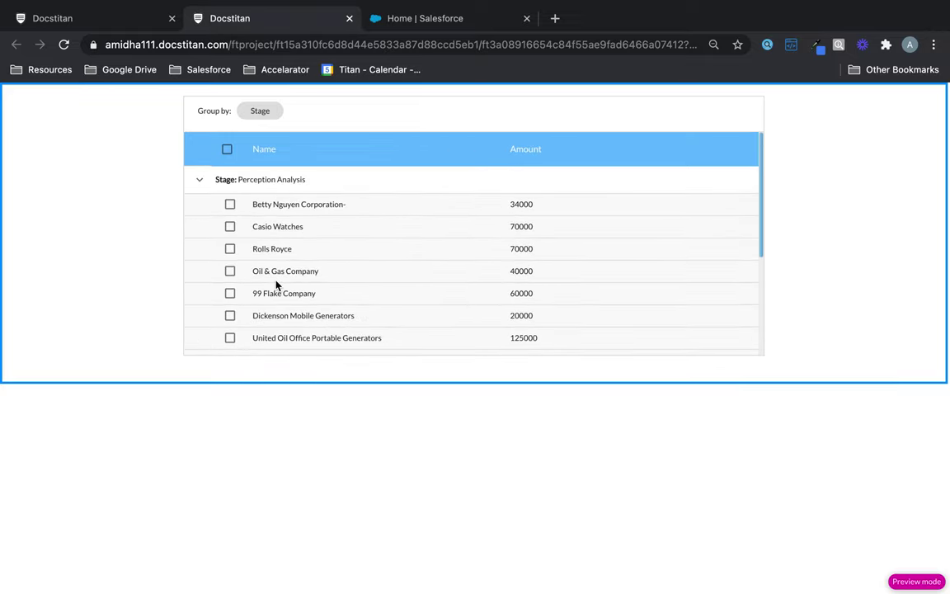
click(256, 185)
click(240, 237)
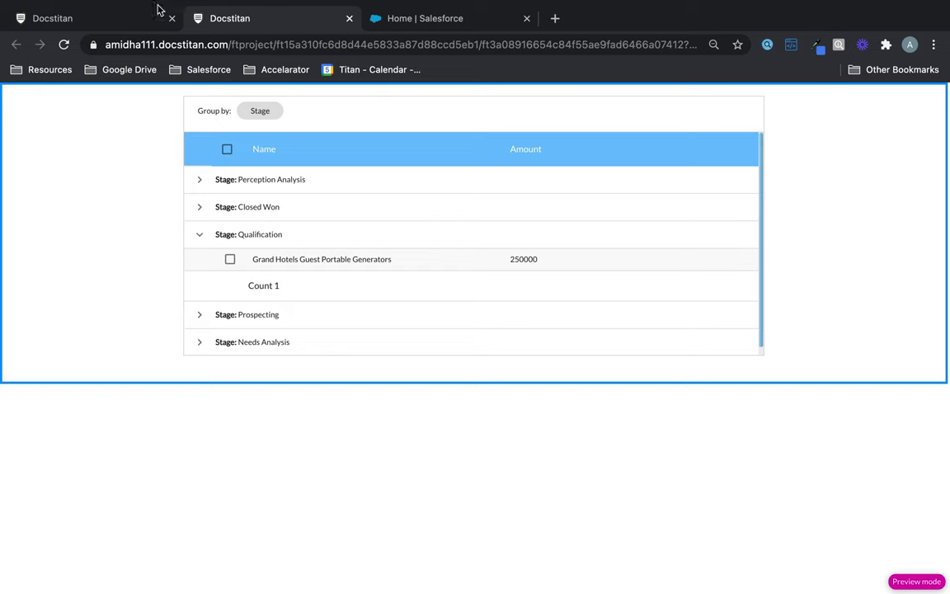
click(138, 22)
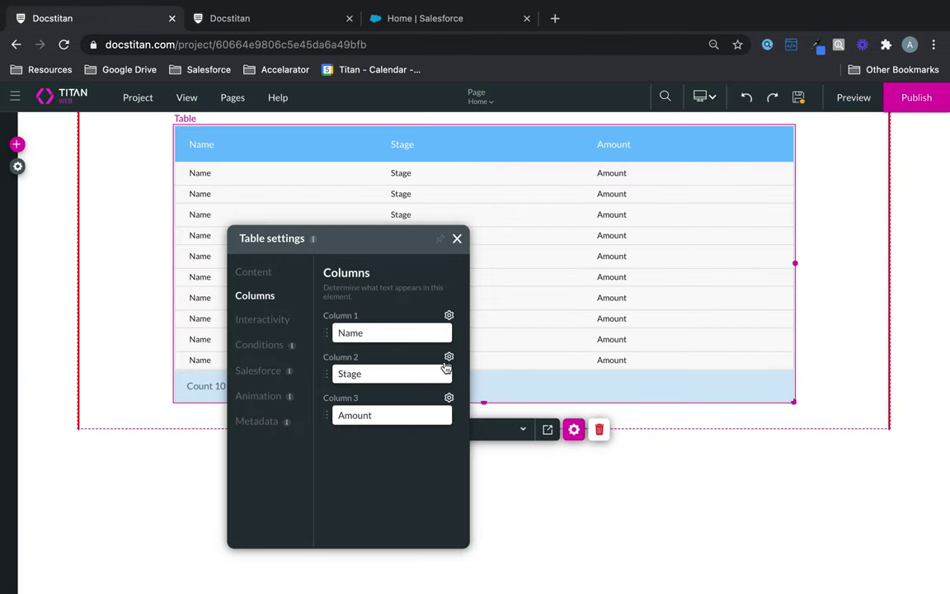
Enable Filter by for the Amount column in the table's column settings.
click(449, 399)
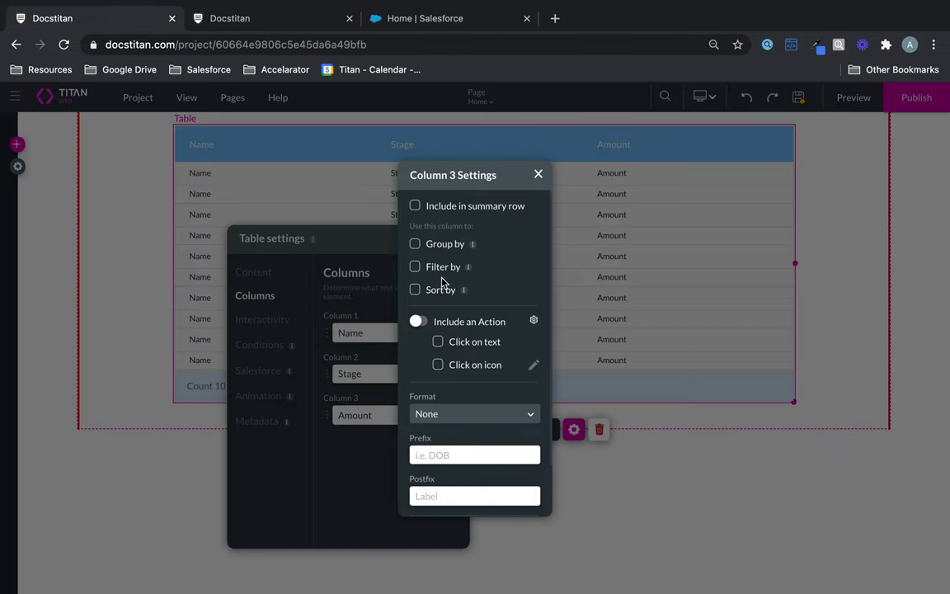
click(415, 267)
click(539, 172)
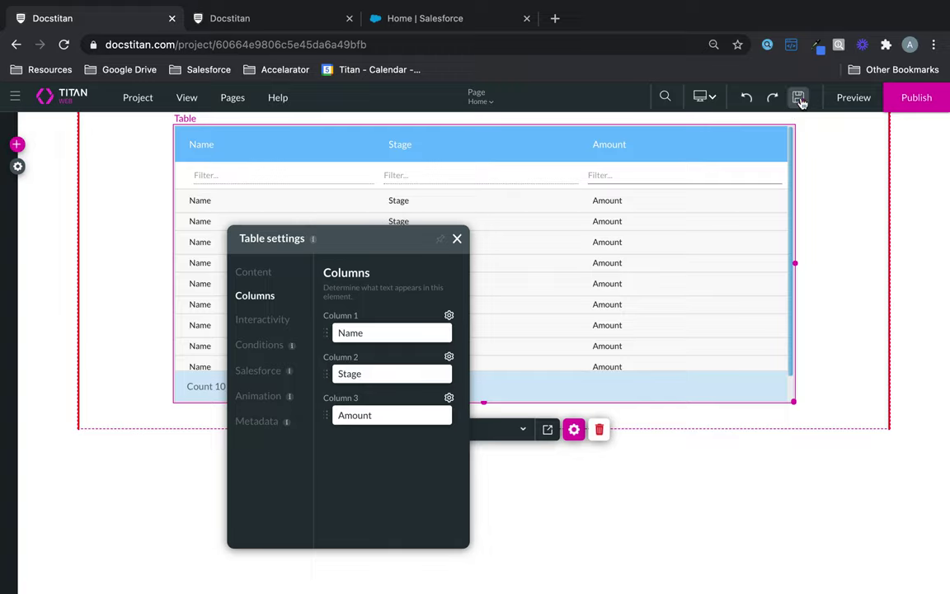
Preview the page in place of the old preview, filter the Amount column by 70000, and return to the editor.
click(851, 97)
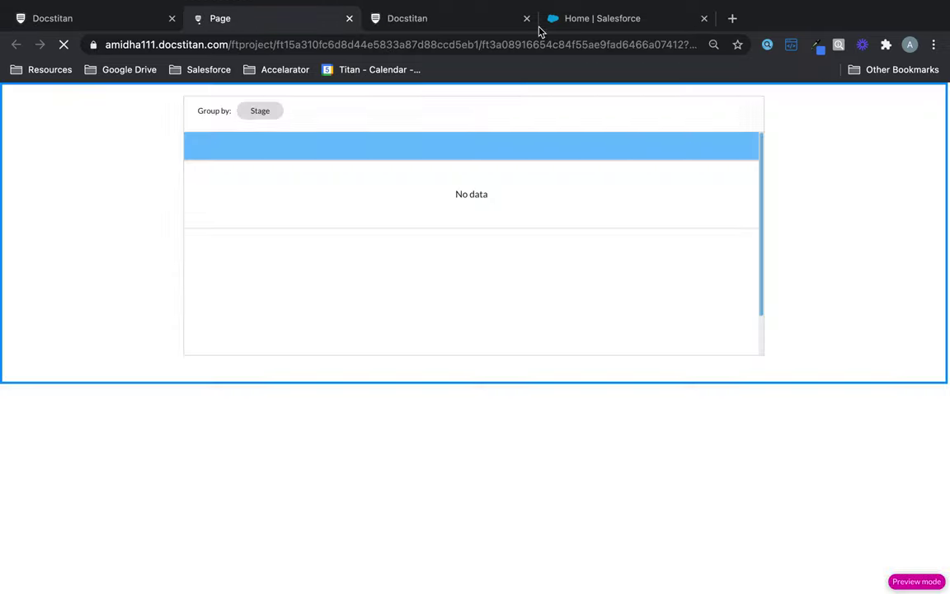
click(527, 18)
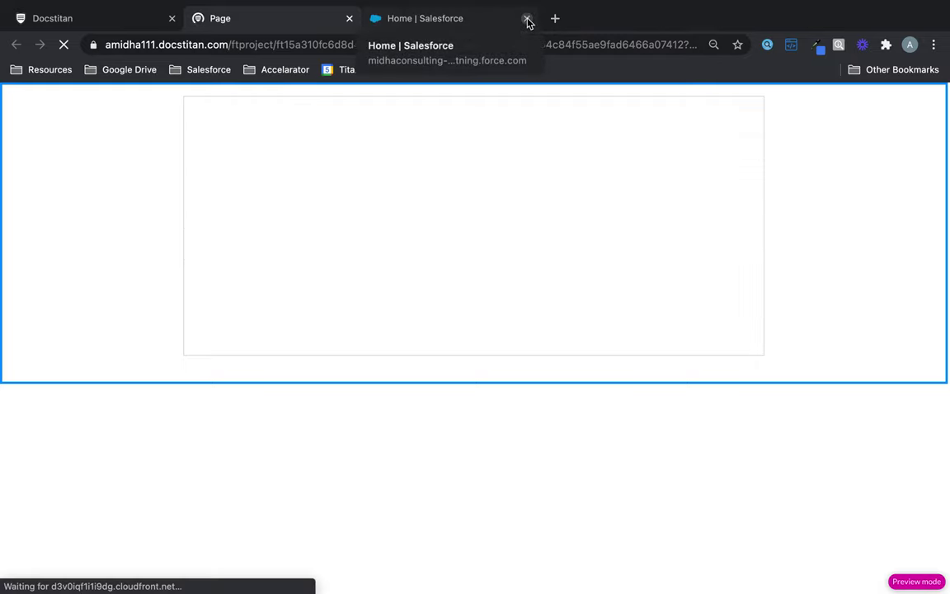
click(416, 184)
click(334, 178)
click(293, 216)
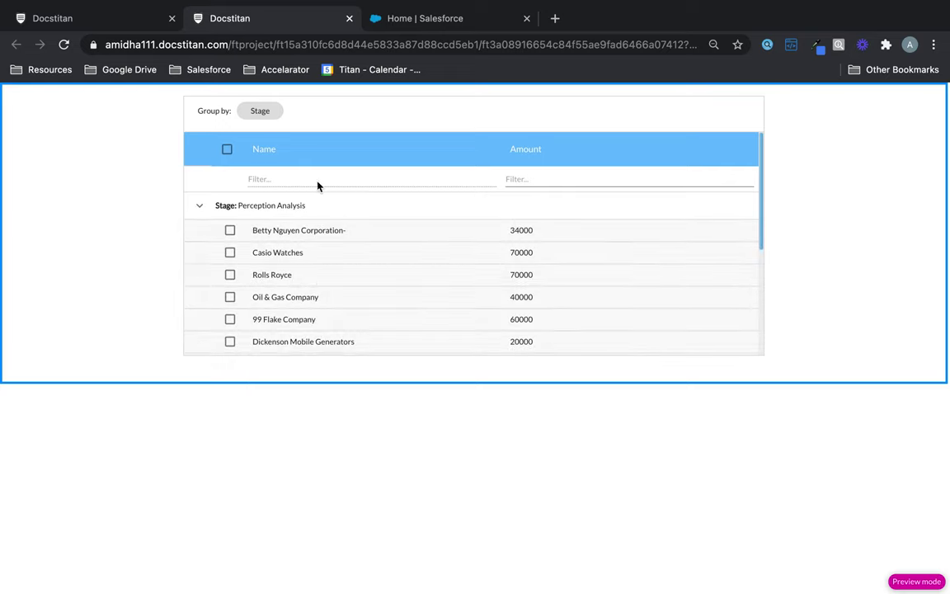
click(545, 179)
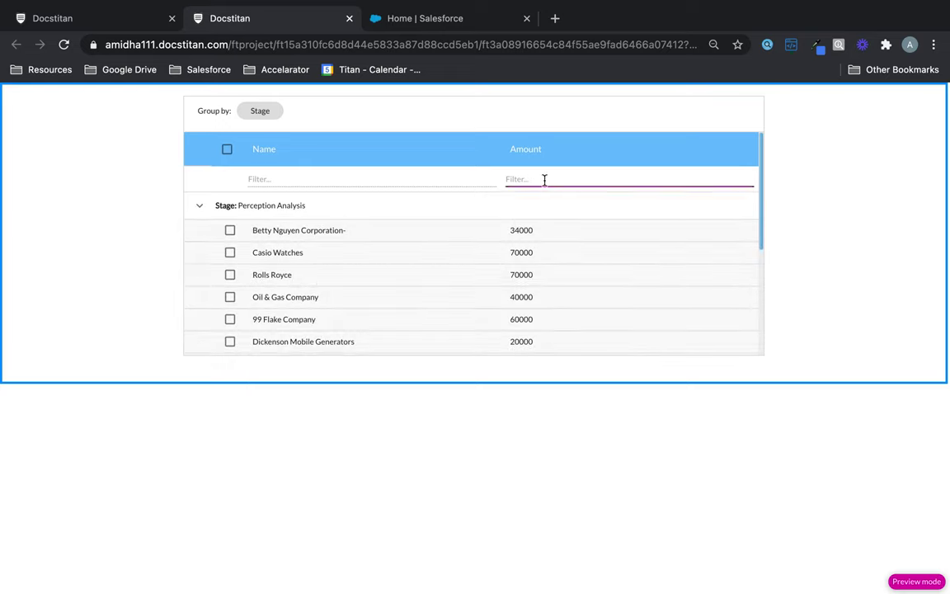
text(70000)
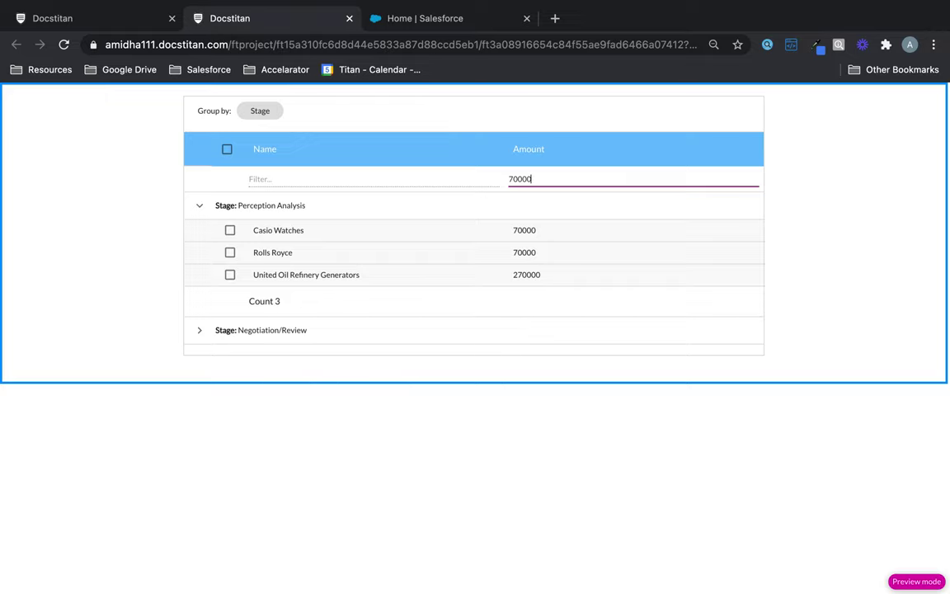
click(239, 185)
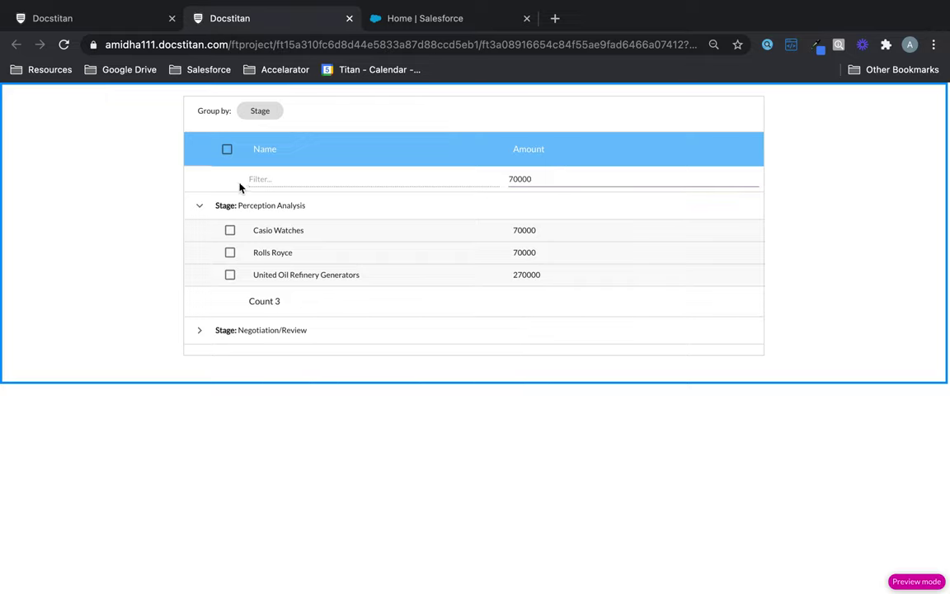
click(136, 17)
Turn off Group by and enable Sort by in the Stage column's settings, and save the project.
click(449, 357)
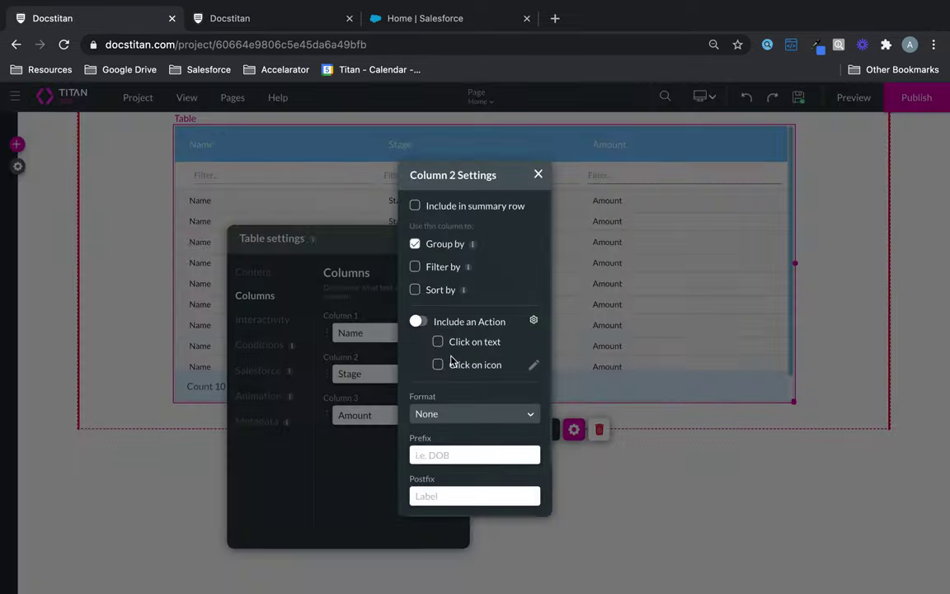
click(538, 175)
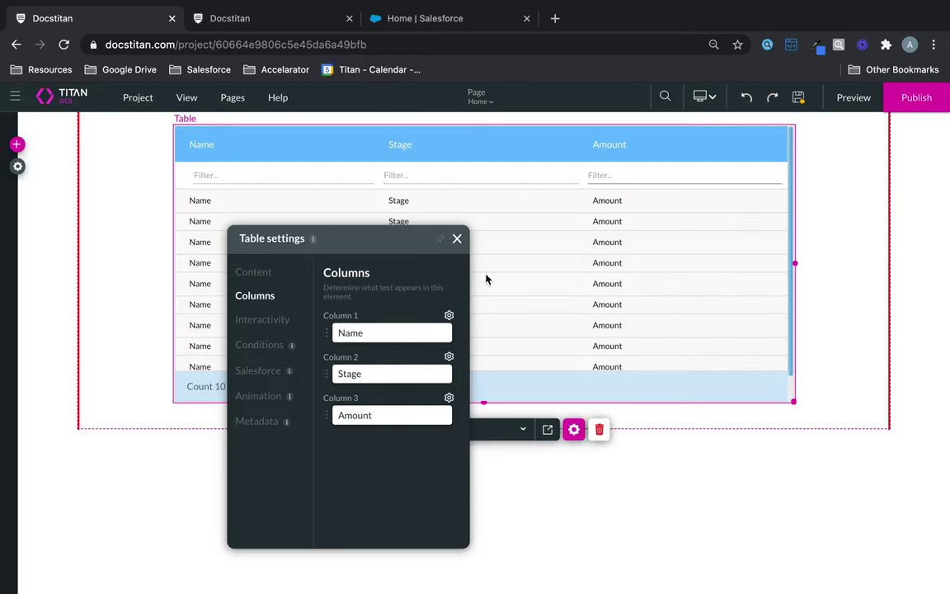
click(289, 18)
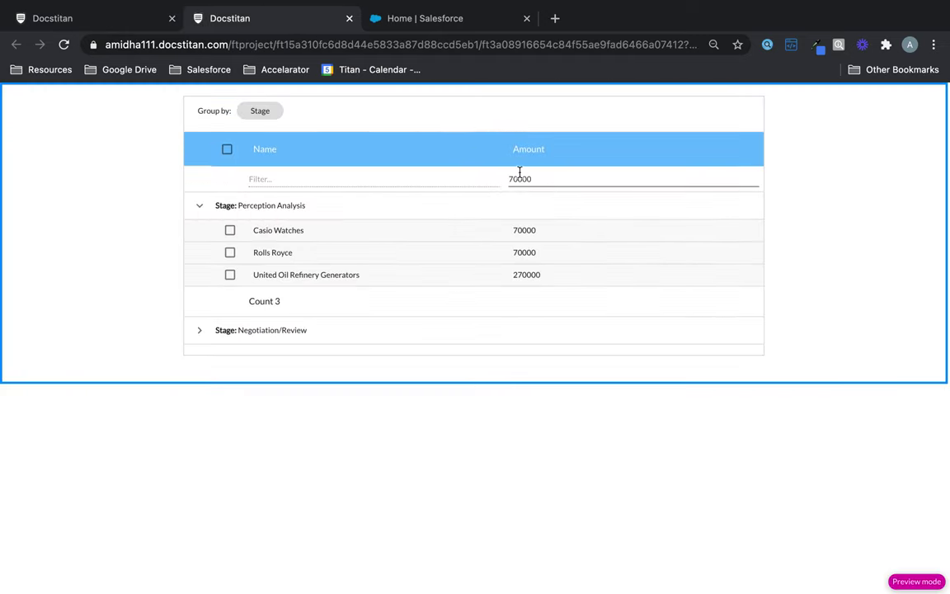
click(116, 17)
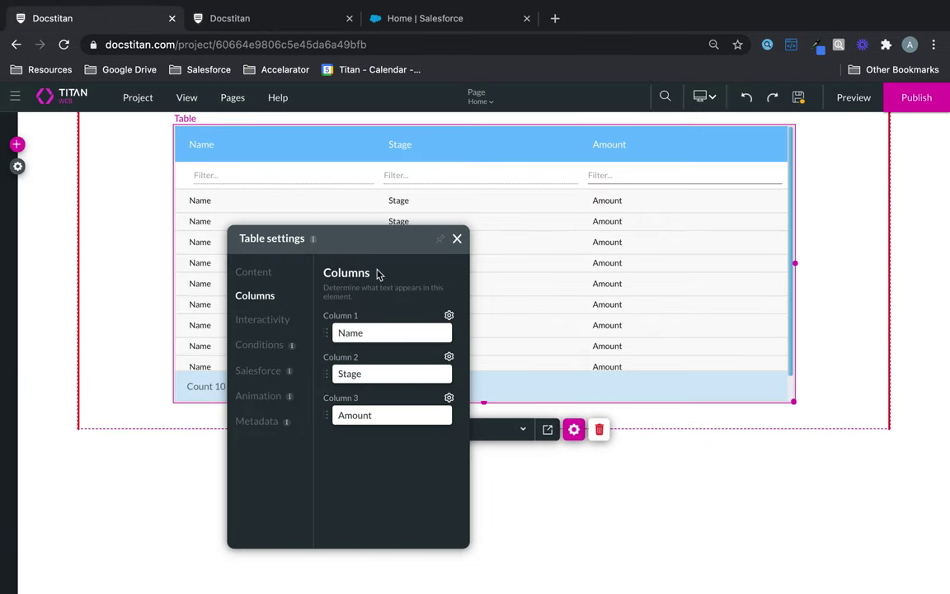
click(449, 358)
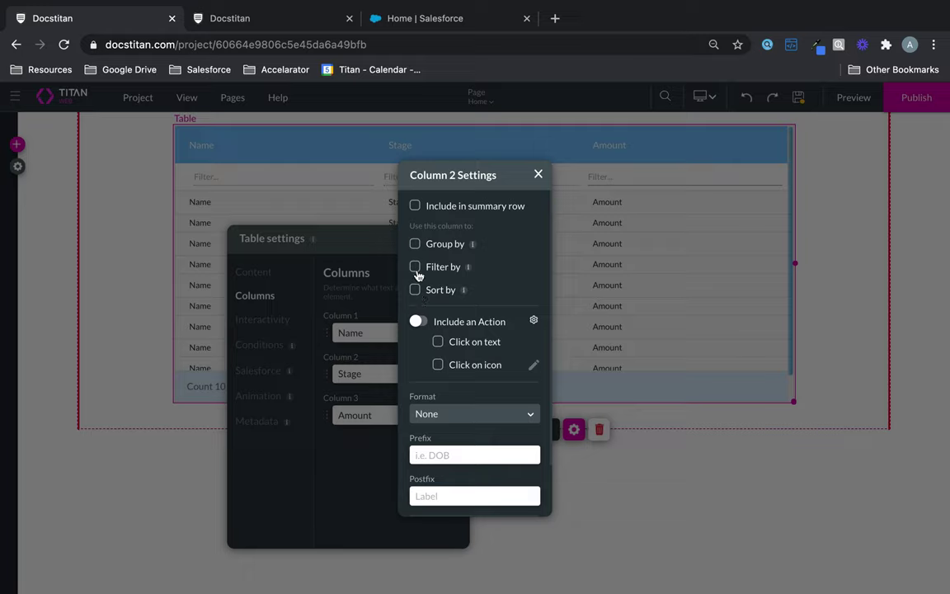
click(538, 174)
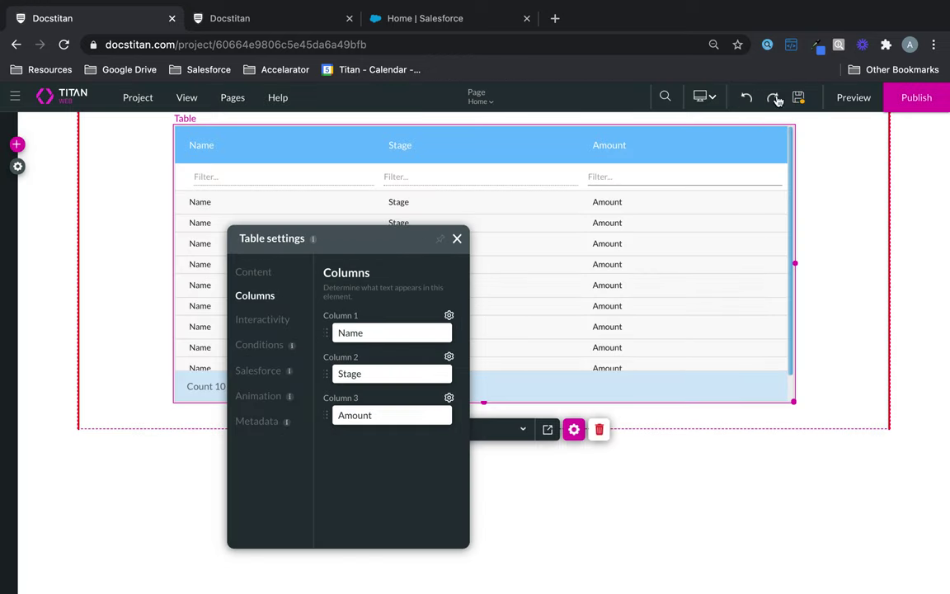
Preview the ungrouped table in place of the old preview, look through its rows, and return to the editor.
click(853, 99)
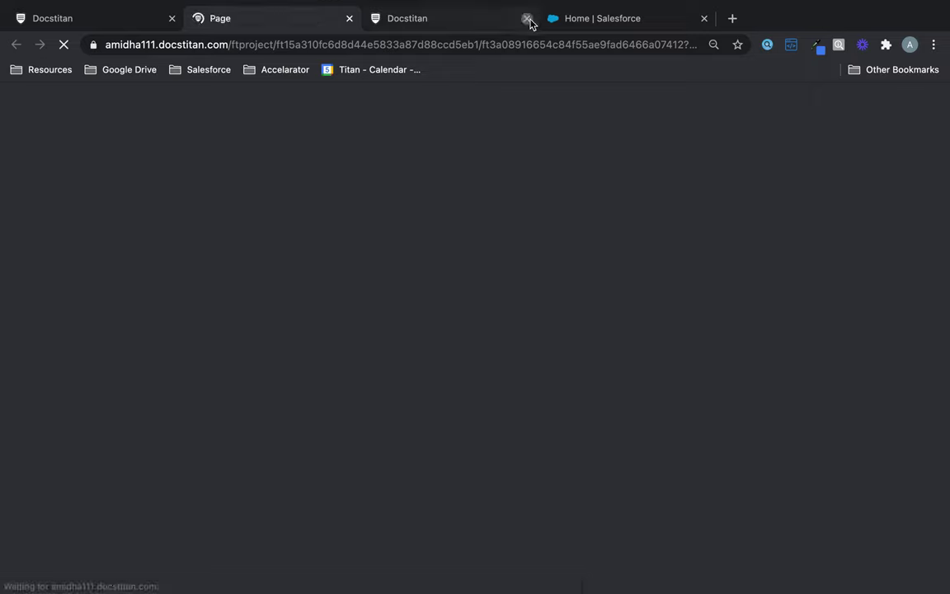
click(529, 19)
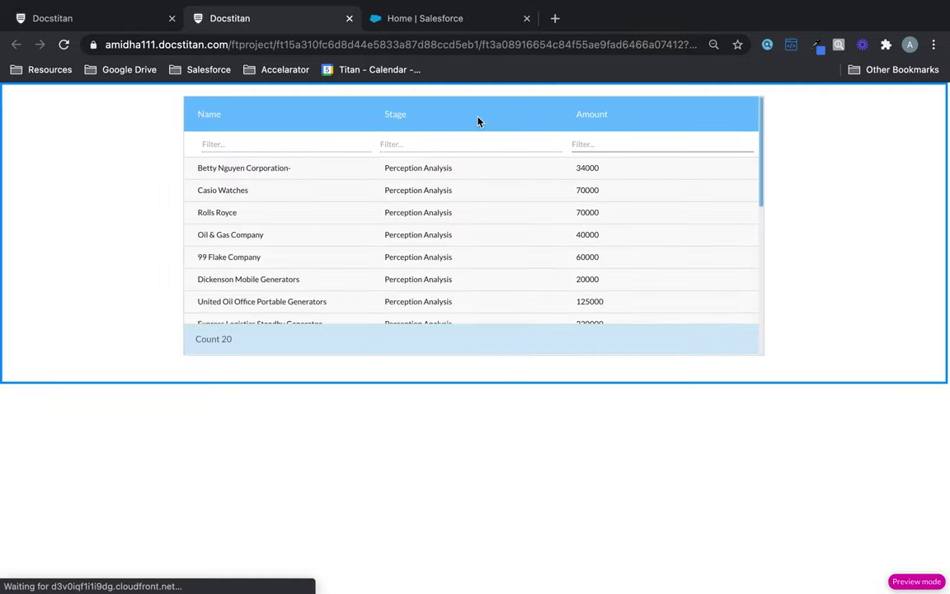
scroll(312, 185, down, 5)
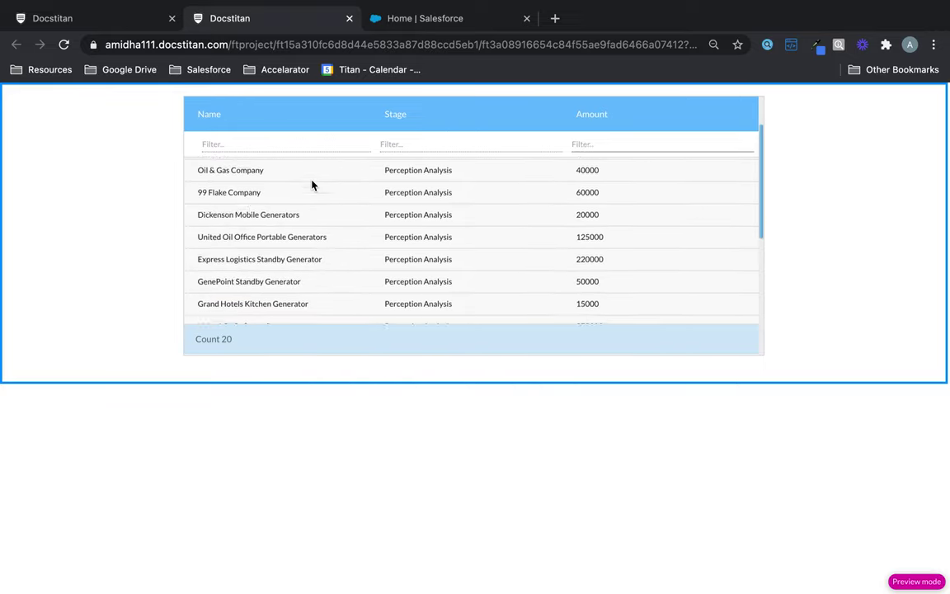
scroll(312, 181, down, 7)
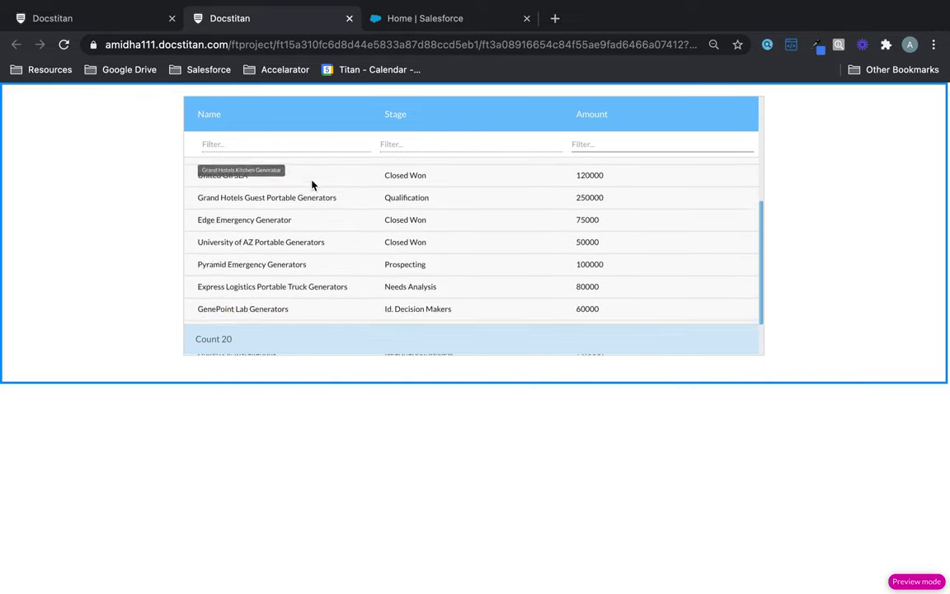
scroll(312, 185, up, 12)
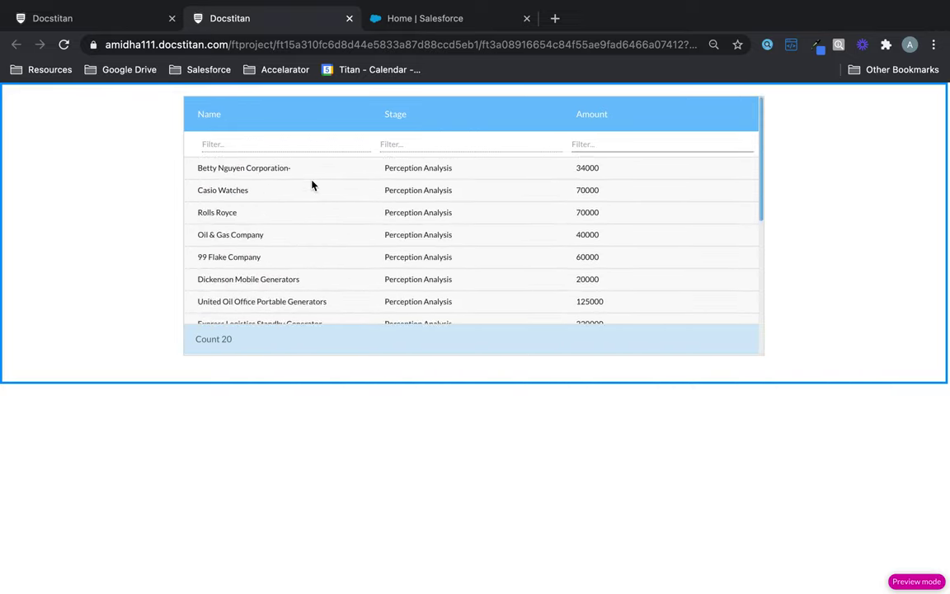
scroll(312, 184, up, 1)
click(98, 18)
Check the Name and Stage column settings for their summary row and Sort by options.
click(448, 314)
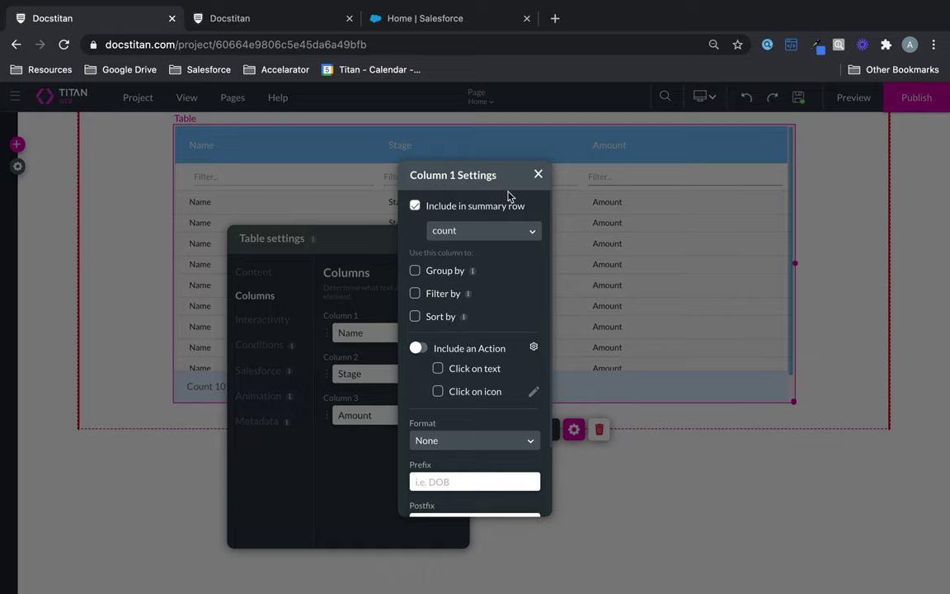
click(536, 175)
click(449, 357)
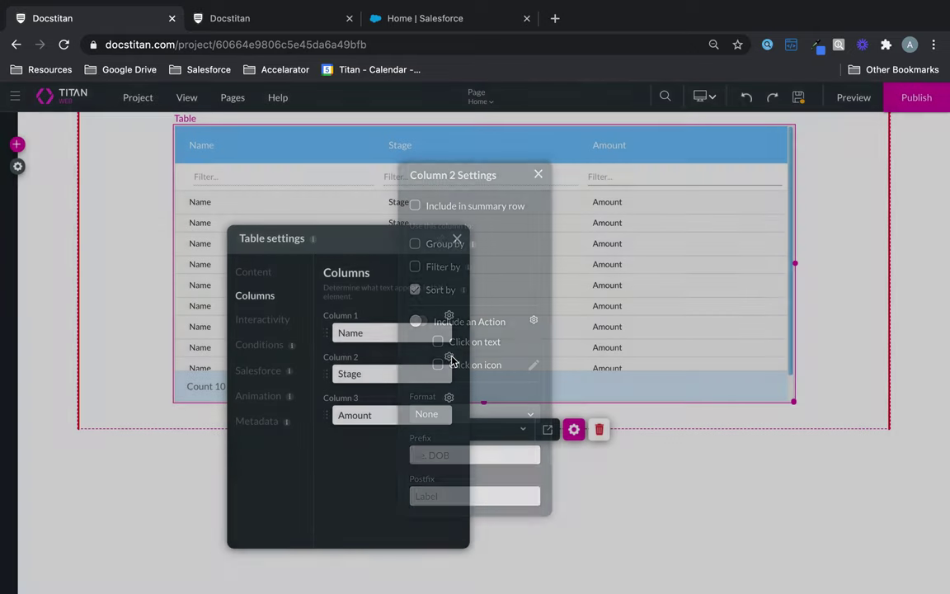
Sort the previewed table by Stage repeatedly in ascending and descending order, and return to the editor.
click(288, 18)
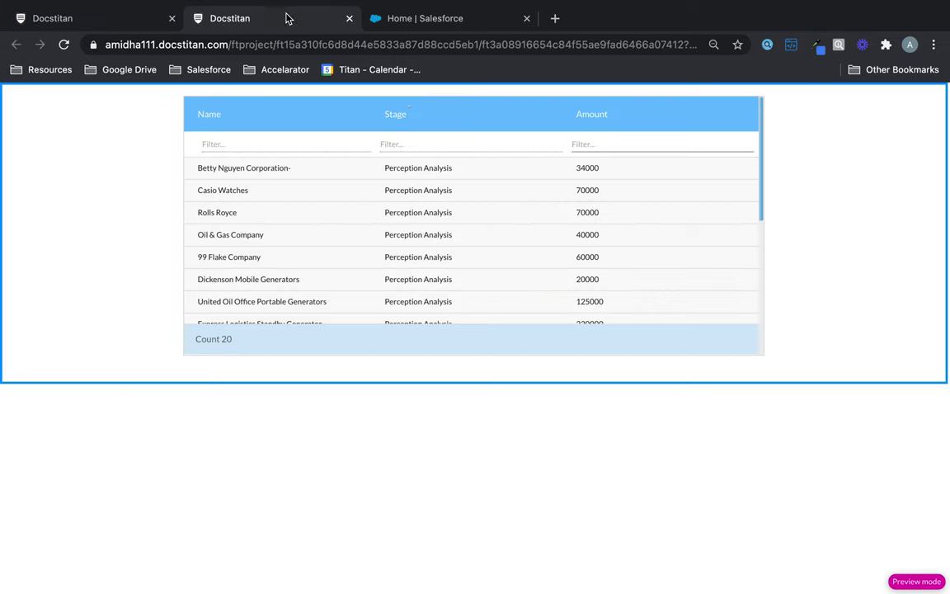
click(406, 116)
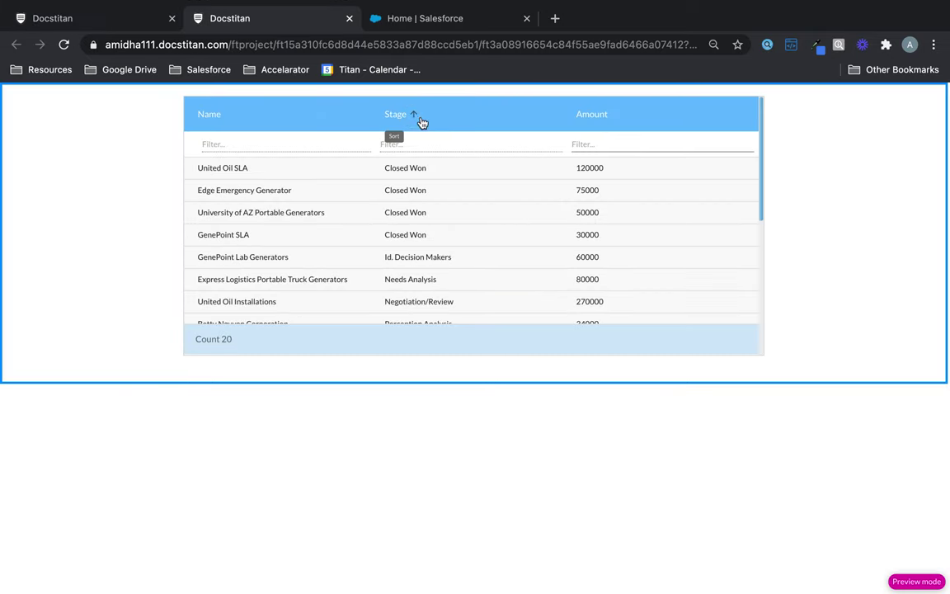
click(416, 118)
click(416, 118)
click(417, 118)
click(417, 118)
click(416, 118)
click(417, 118)
click(417, 118)
click(416, 118)
click(417, 118)
click(416, 118)
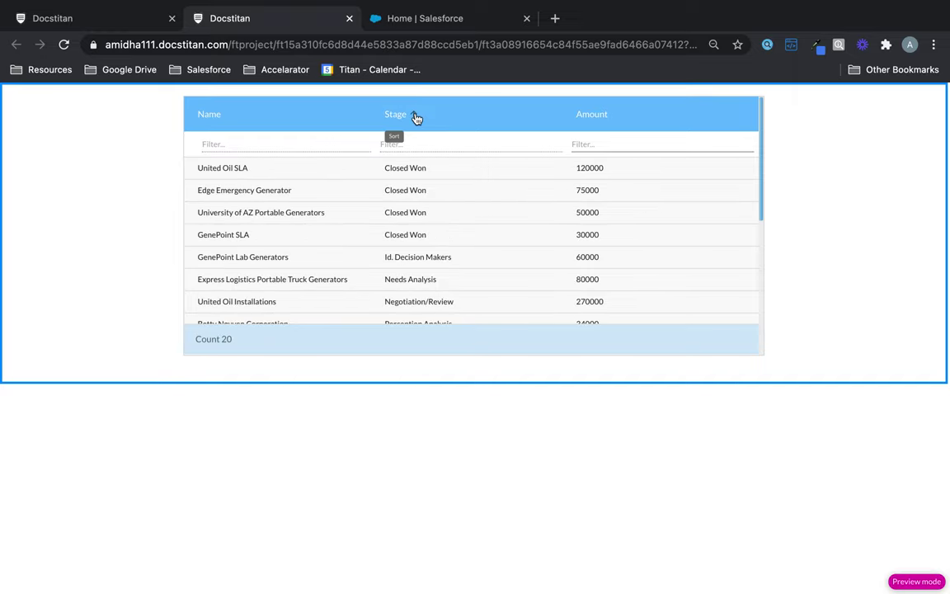
click(93, 24)
Enable Sort by for the Name column in the table's column settings, and save the project.
click(538, 174)
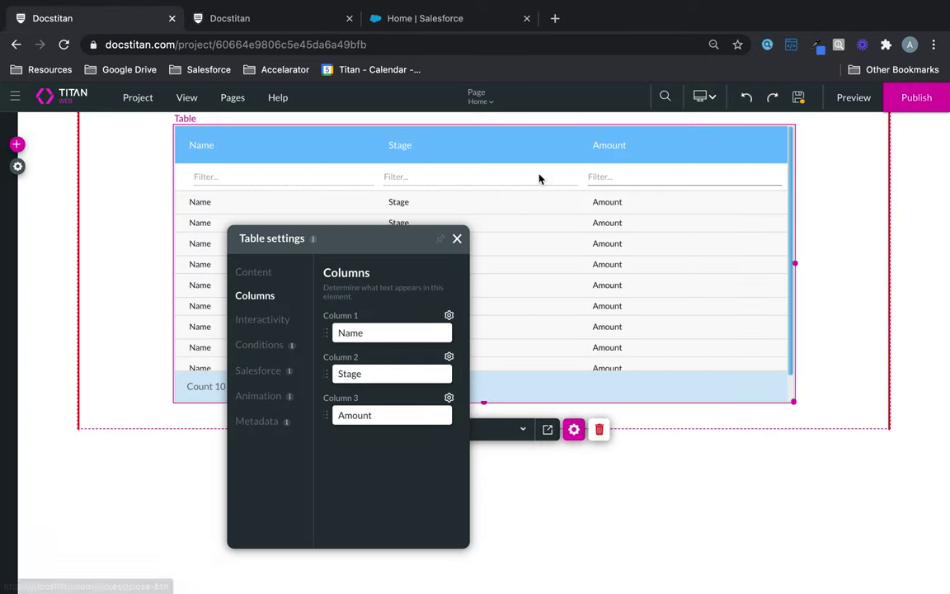
click(450, 317)
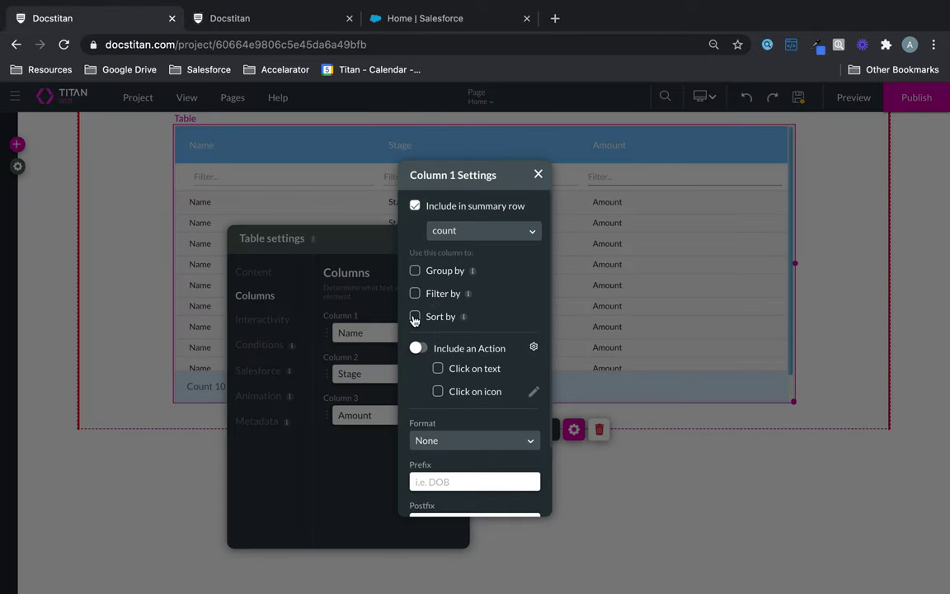
click(538, 174)
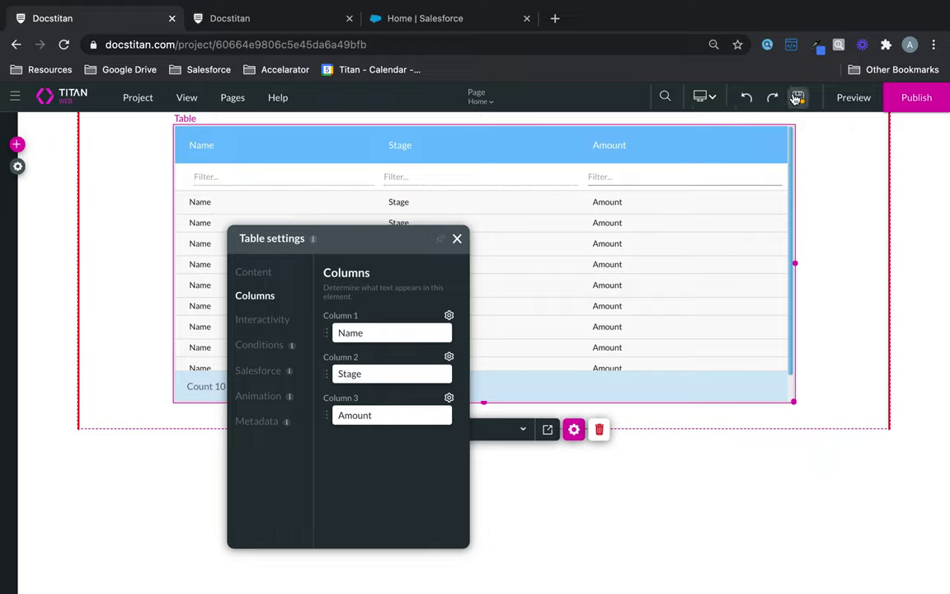
Preview the page in place of the old preview, sort the table by Name in both directions, and return to the editor.
click(852, 97)
click(526, 19)
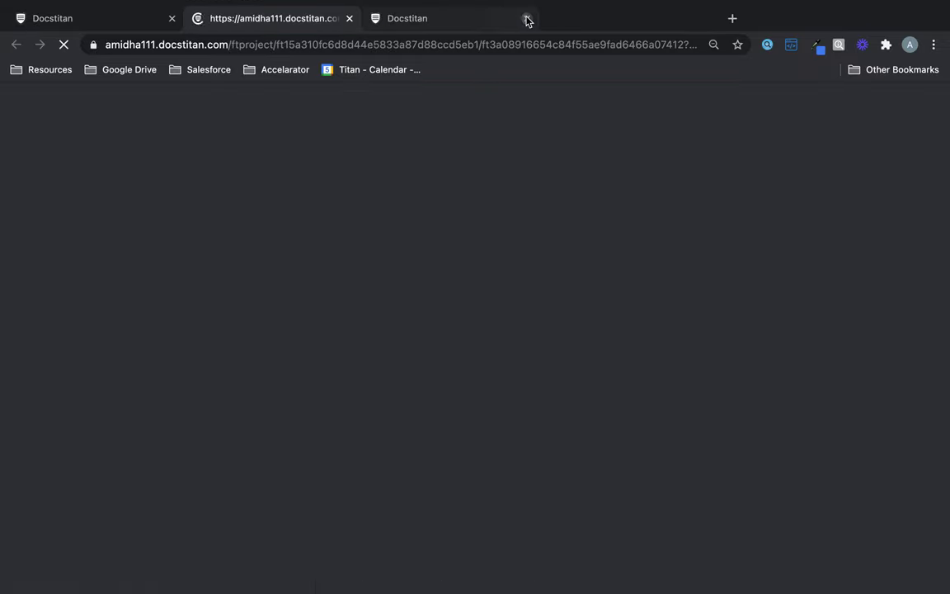
click(526, 18)
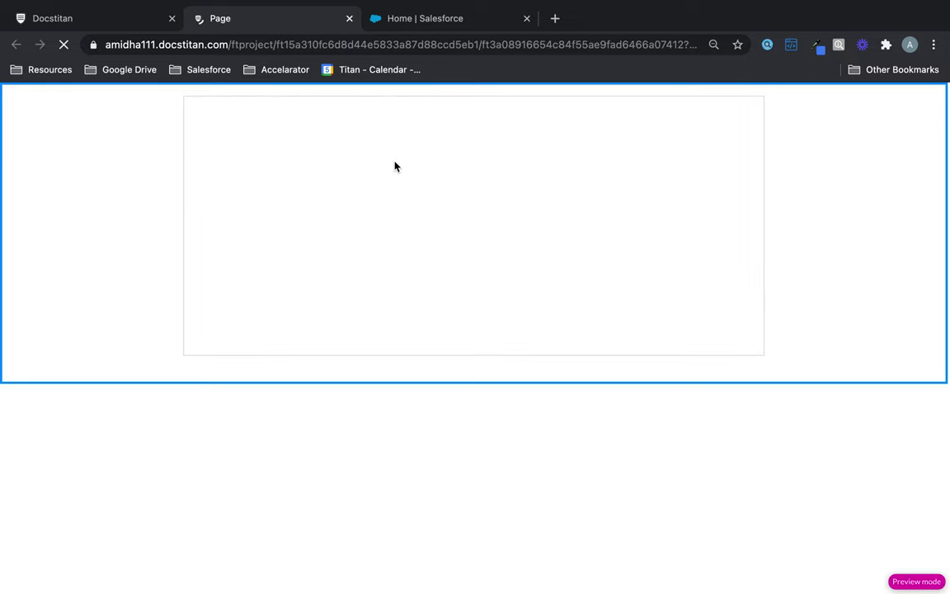
click(230, 117)
click(229, 116)
click(229, 117)
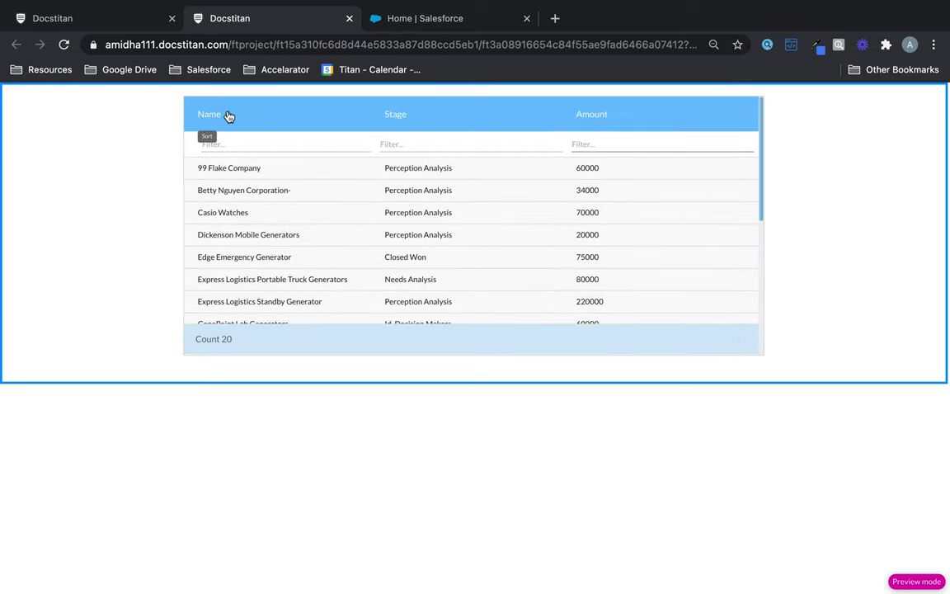
click(230, 118)
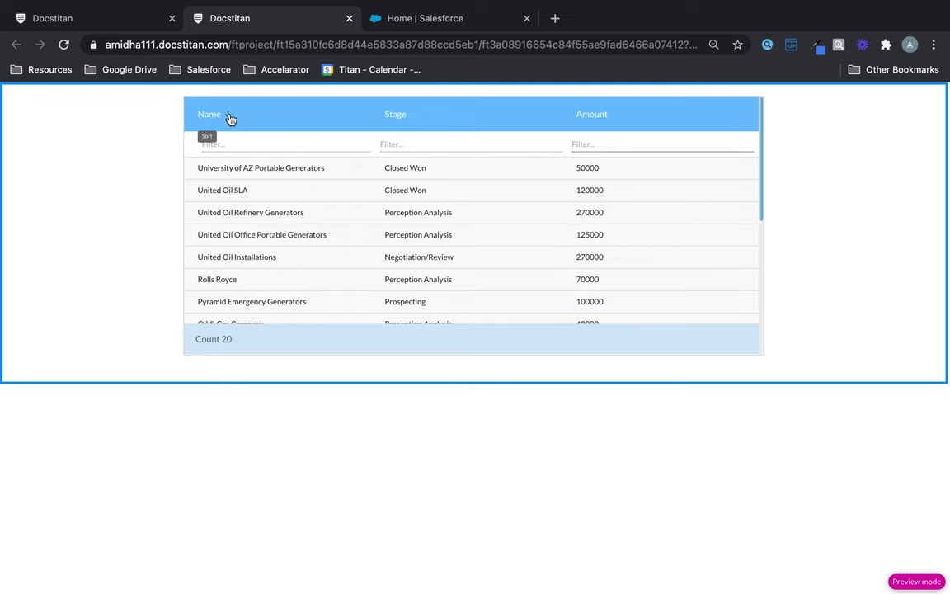
click(230, 118)
click(132, 13)
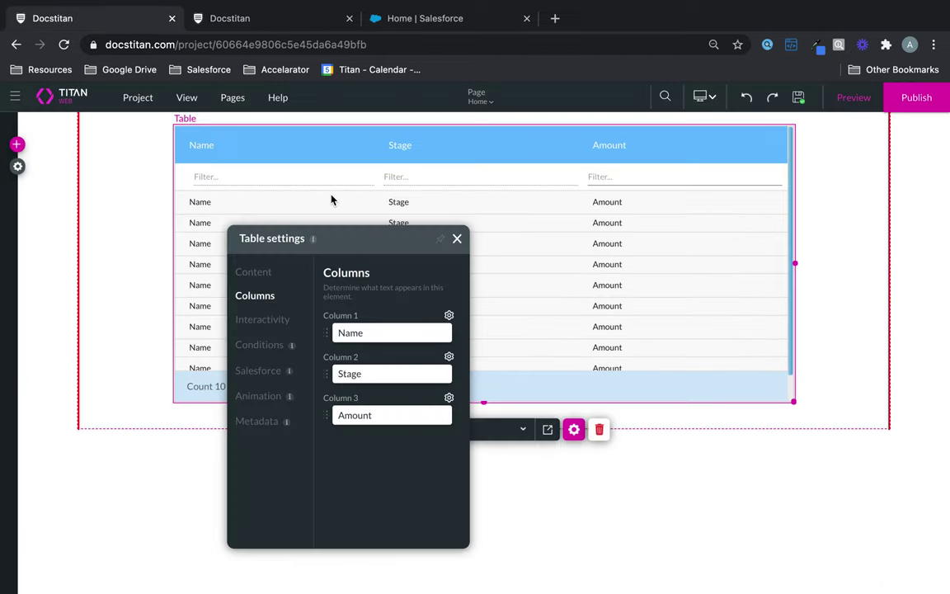
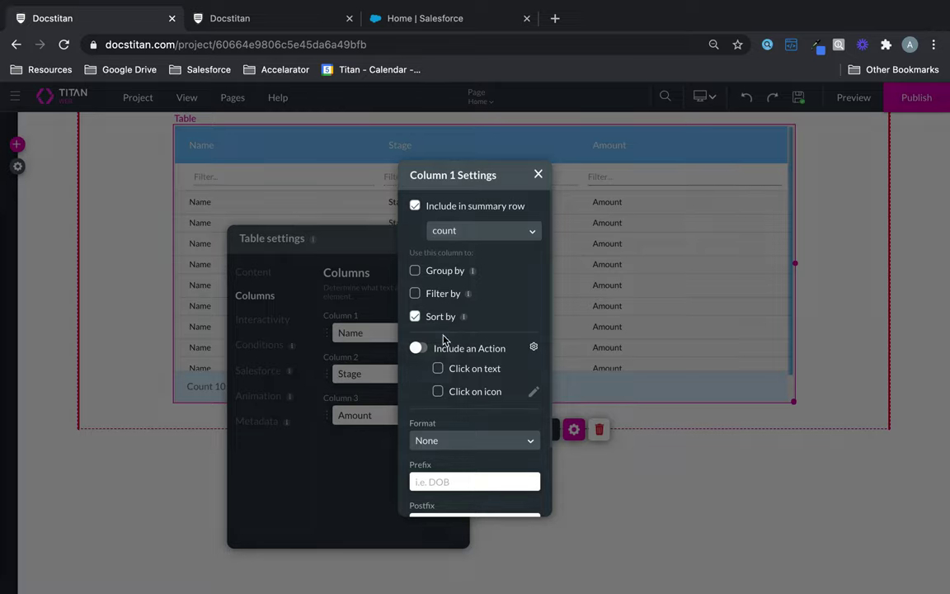
Examine the system and Salesforce action options available for the Name column's on-click rule.
click(535, 347)
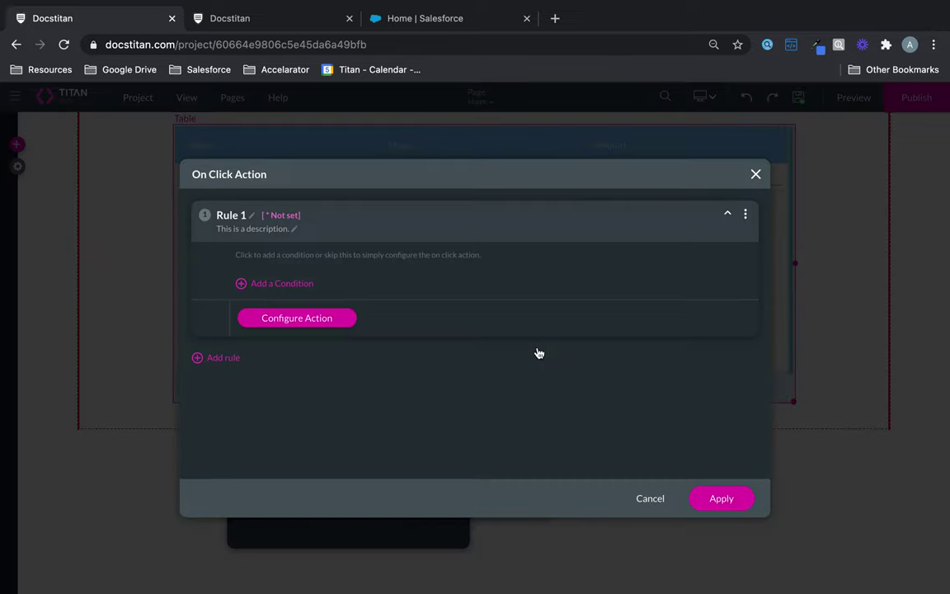
click(329, 322)
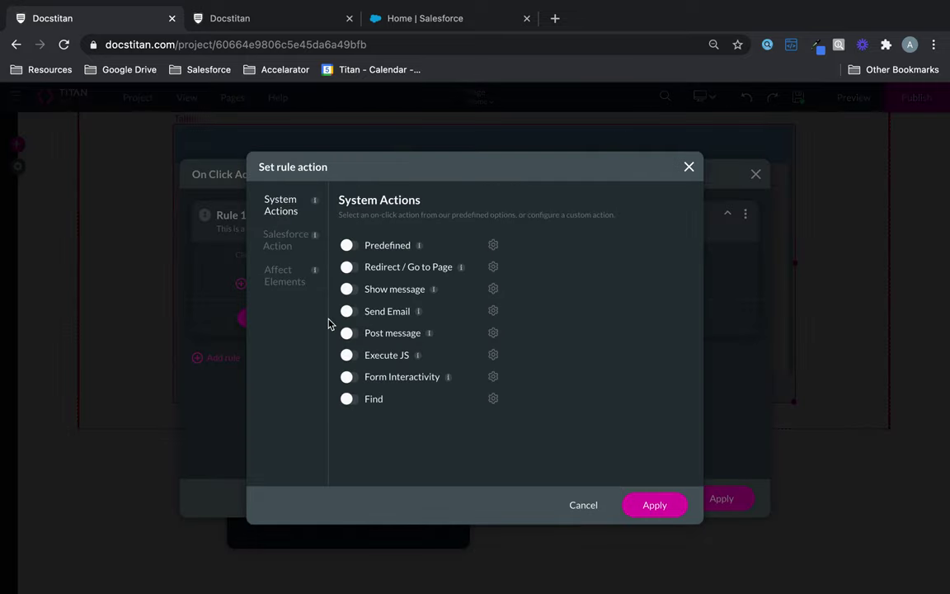
click(302, 244)
click(576, 504)
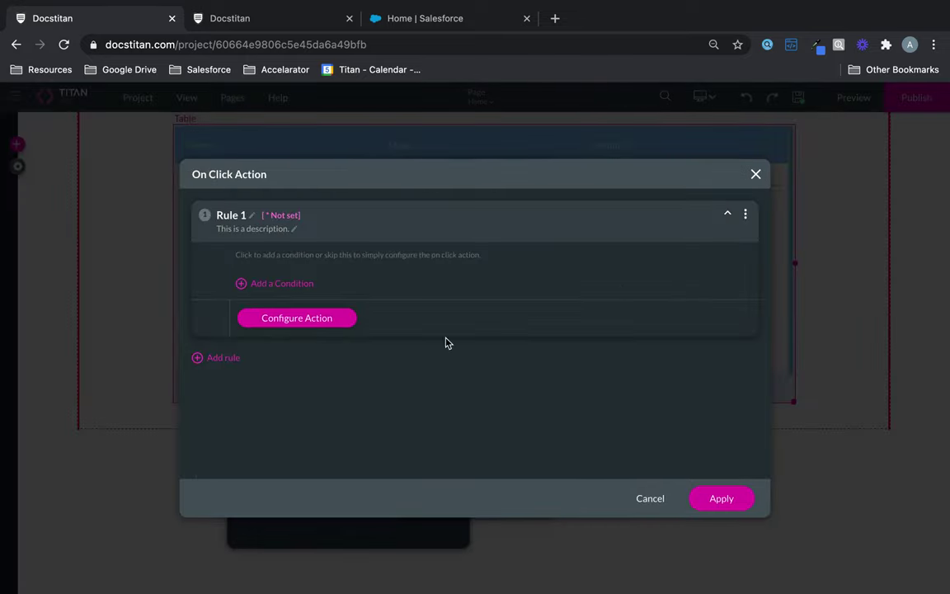
click(333, 320)
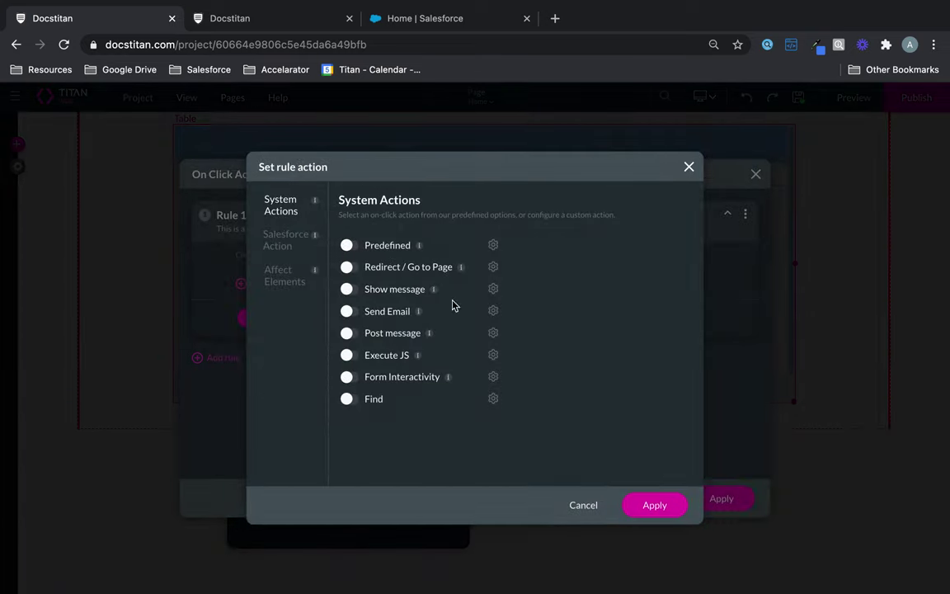
click(689, 166)
click(755, 176)
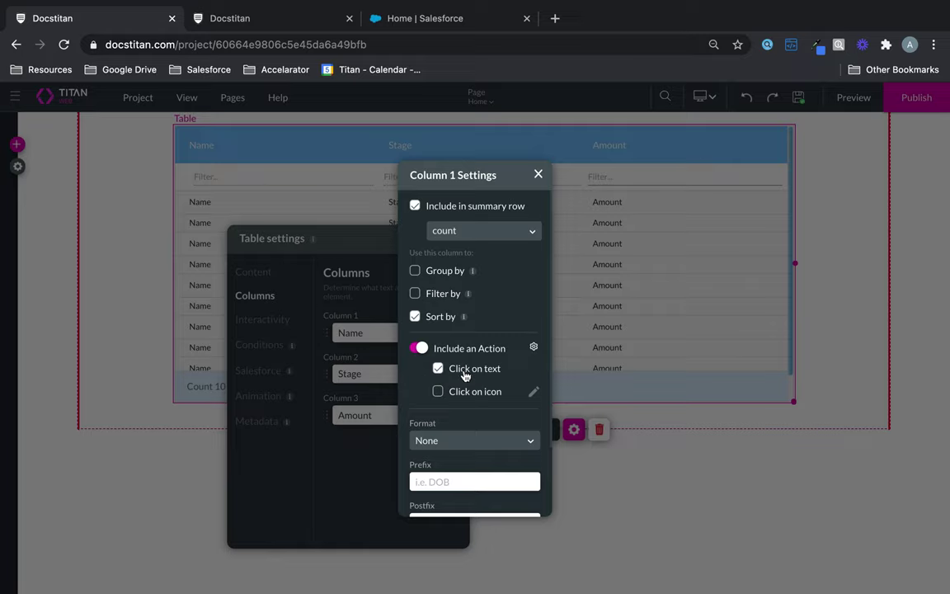
click(534, 348)
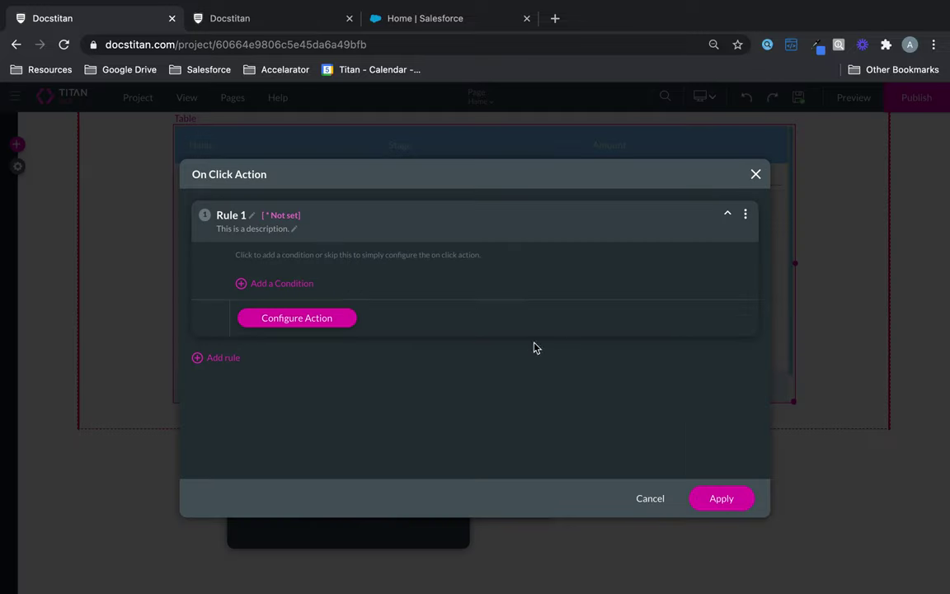
click(756, 174)
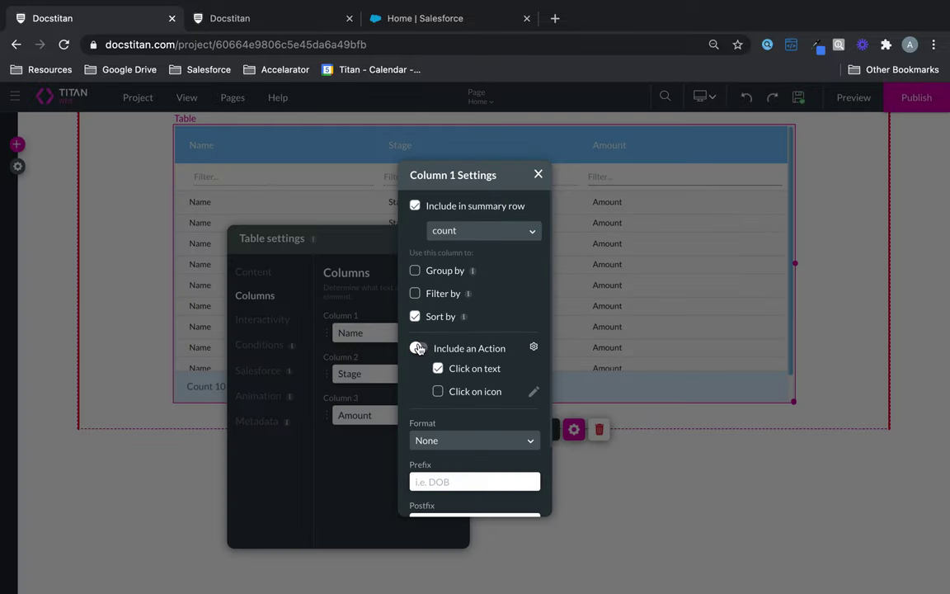
Enable a Show message action in the Name column's on-click rule, with a message width of 300 px.
click(534, 347)
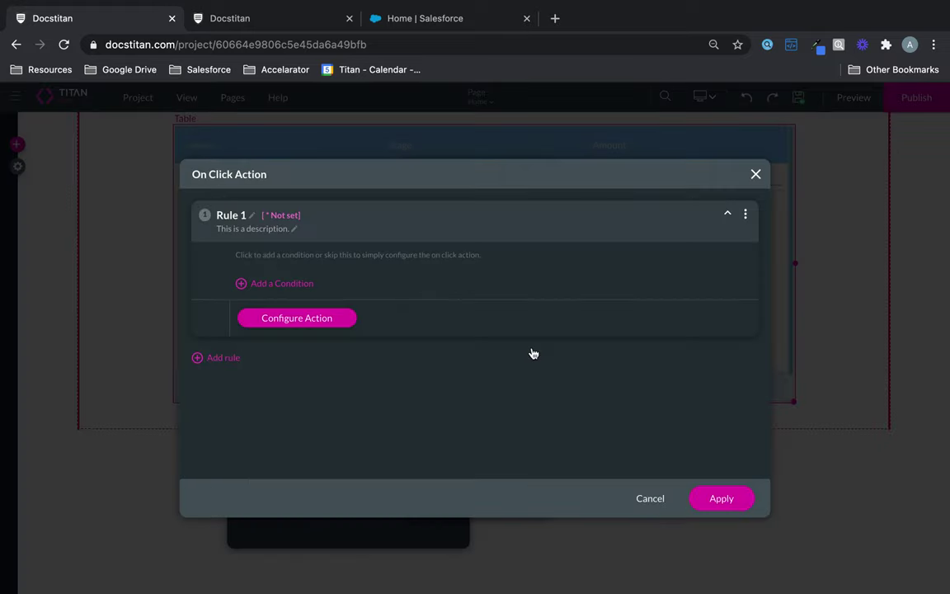
click(333, 321)
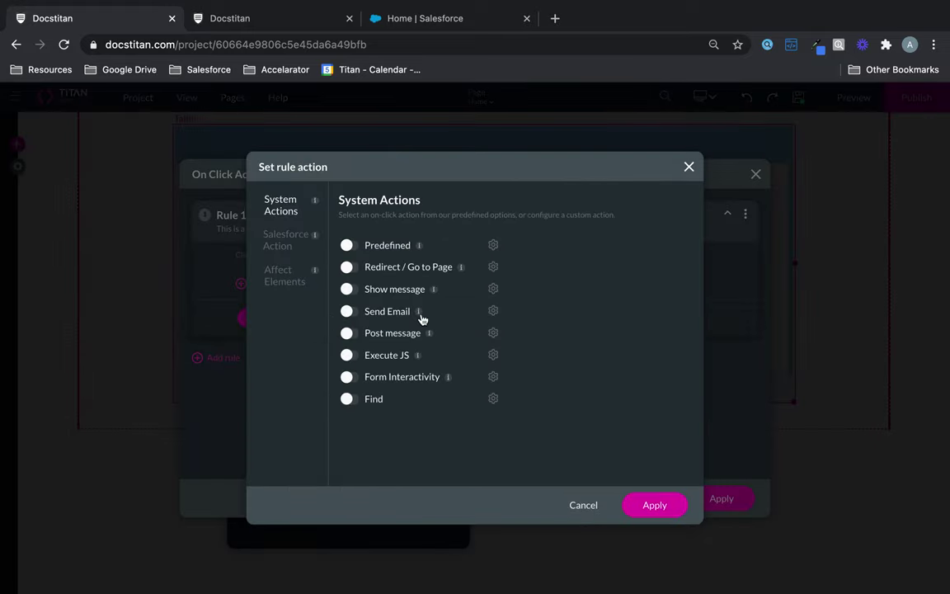
click(353, 289)
click(493, 290)
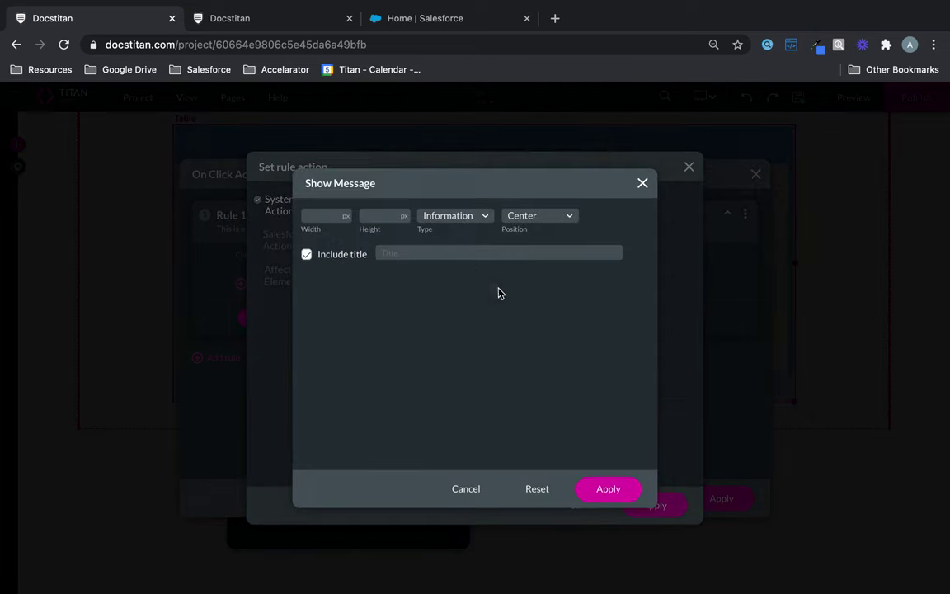
click(331, 215)
text(300)
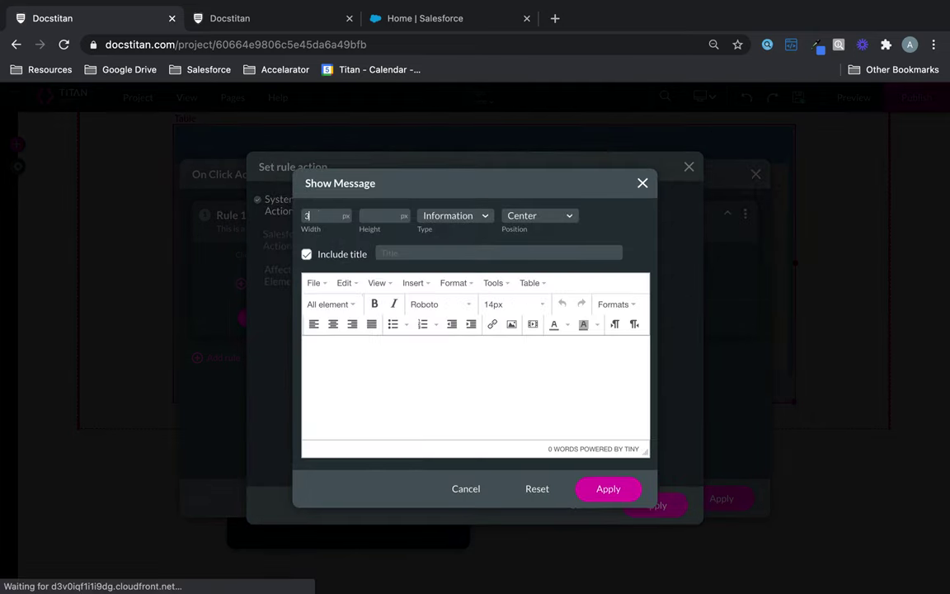
click(380, 215)
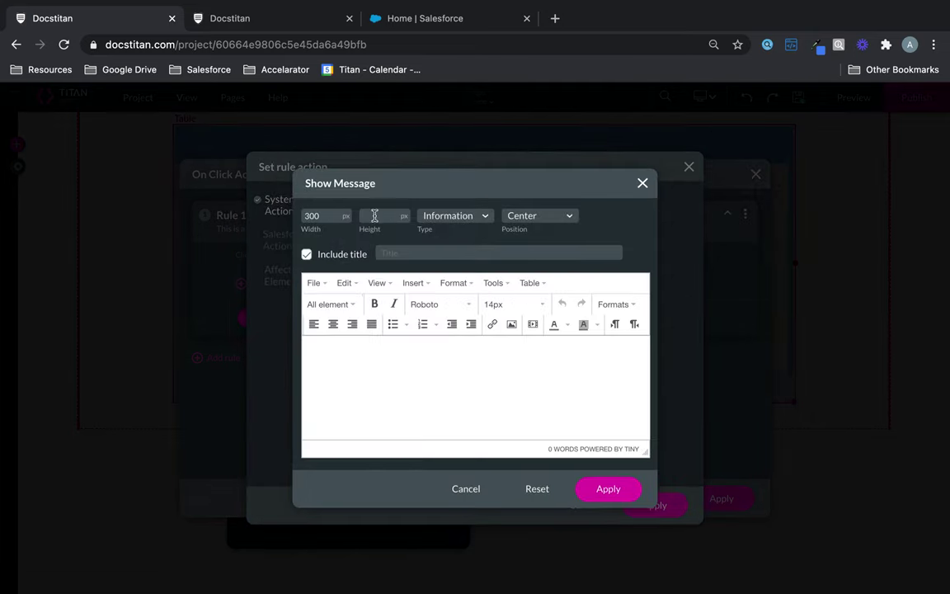
Give the message the title "Hello!" and apply it to the Name column's on-click rule.
click(488, 254)
text(Hello!)
click(609, 490)
click(657, 504)
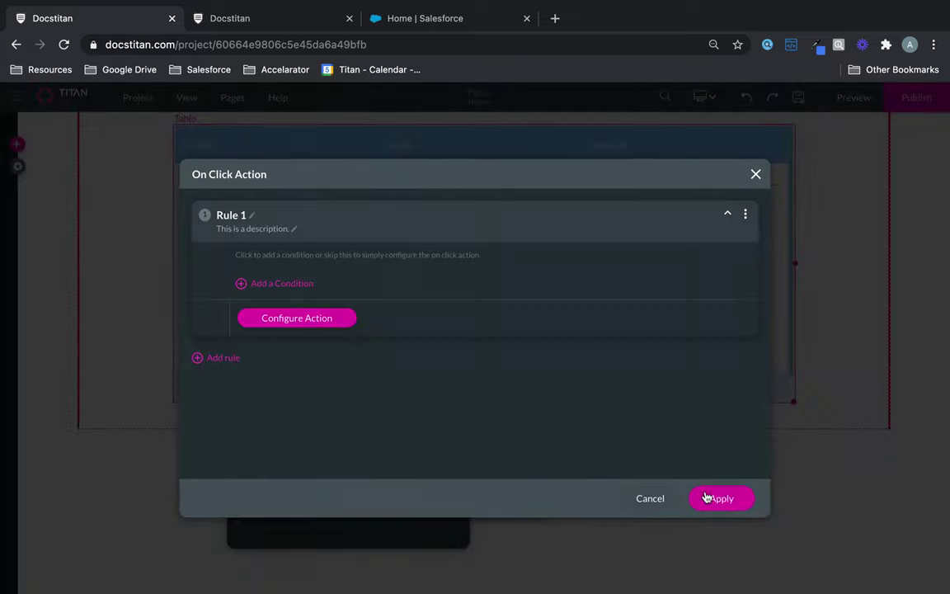
click(715, 498)
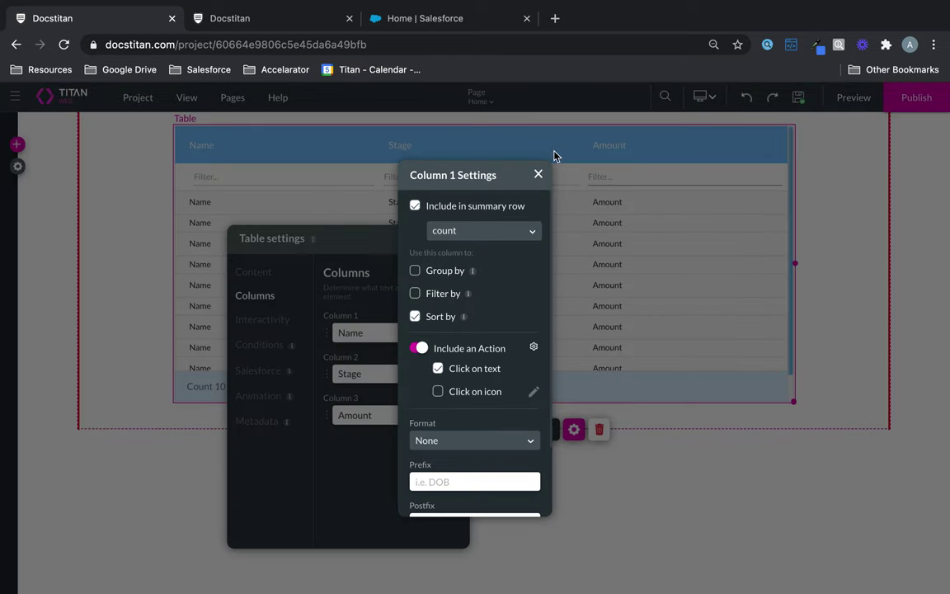
Save the project, and test the Name text action on the Rolls Royce row in a fresh preview before returning to the editor.
click(538, 174)
click(797, 96)
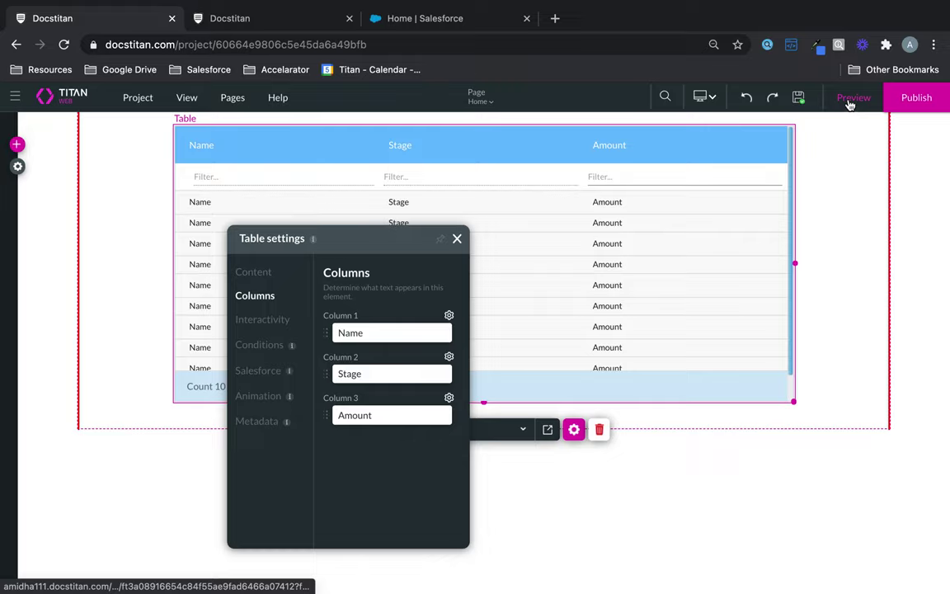
click(851, 99)
click(524, 21)
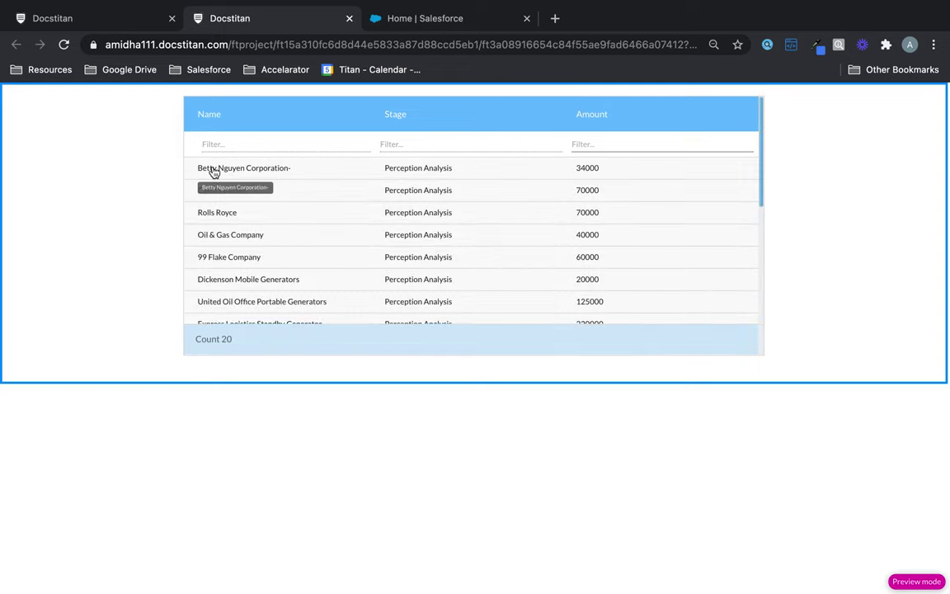
click(219, 214)
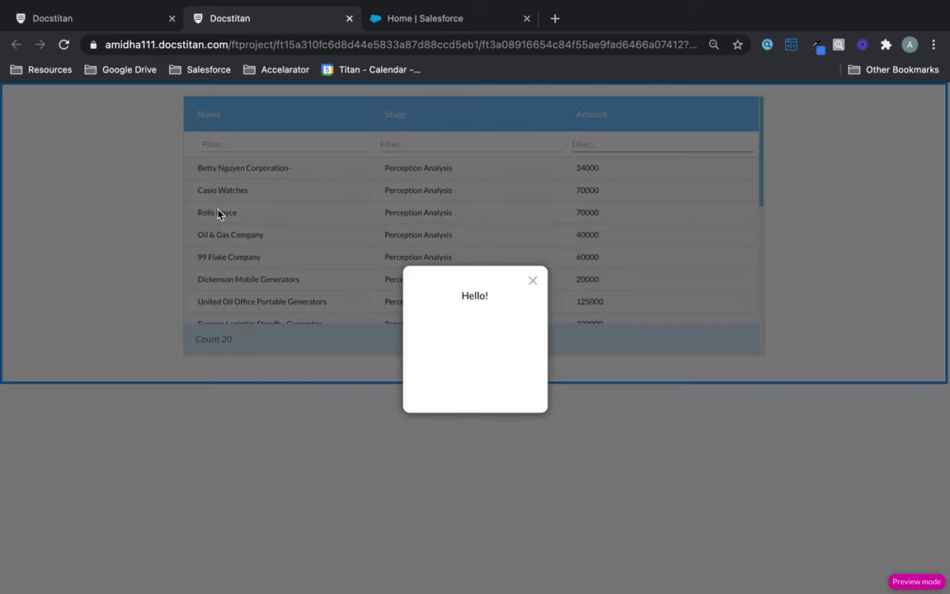
click(109, 18)
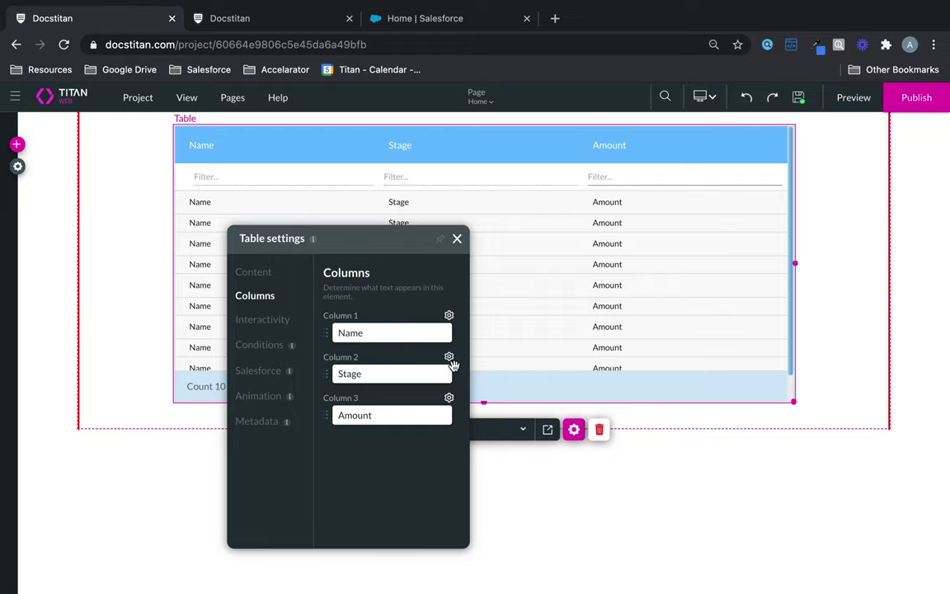
Enable Click on icon for the Name column's action and open its icon selection.
click(449, 358)
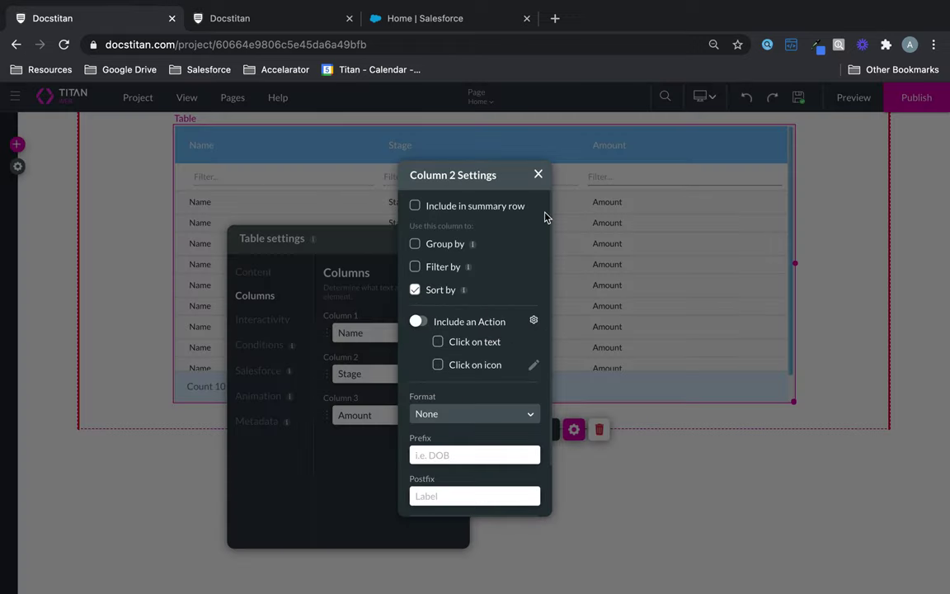
click(539, 174)
click(449, 318)
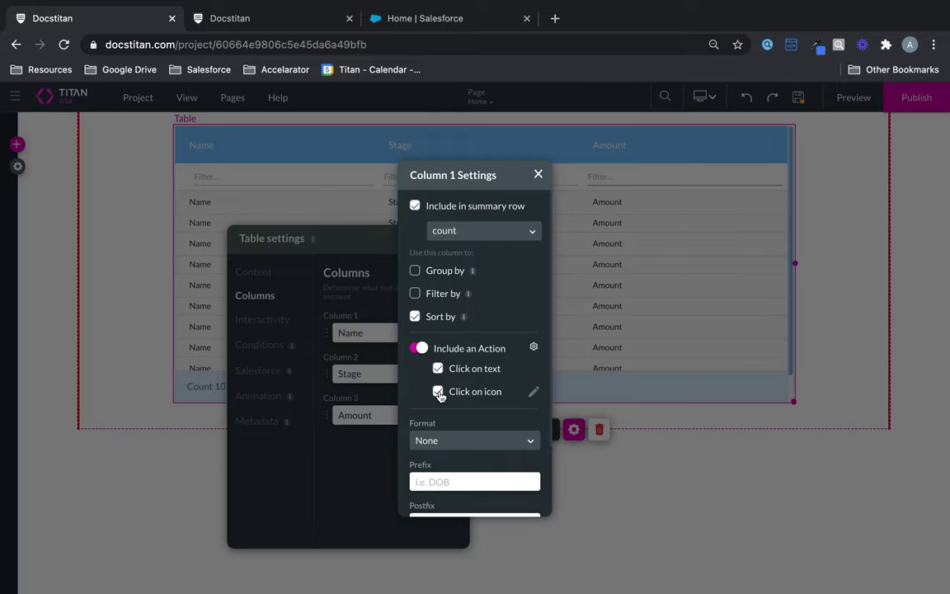
click(534, 392)
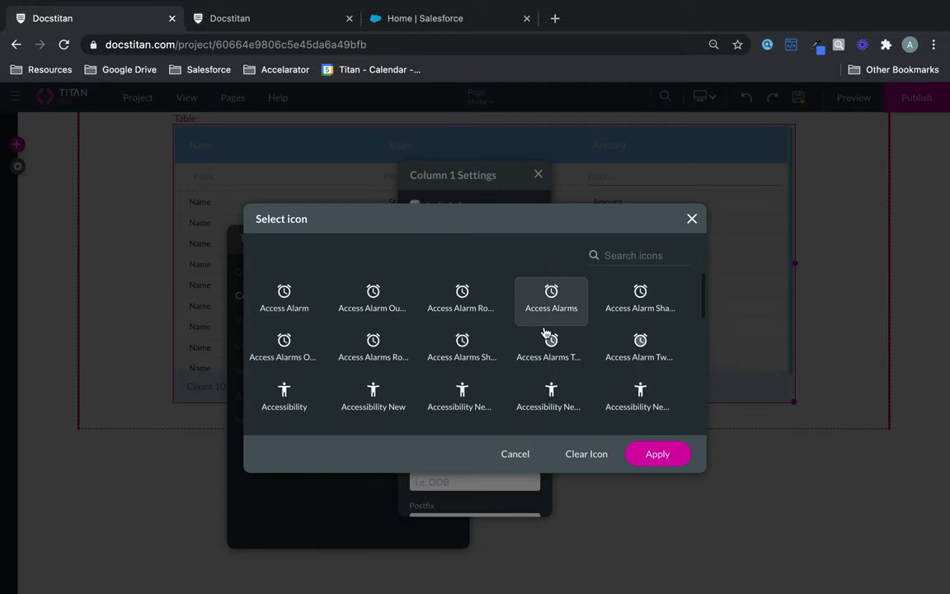
Search the icons for "acc" and apply the Beach Access Ro... icon to the Name column's action.
click(634, 256)
text(a)
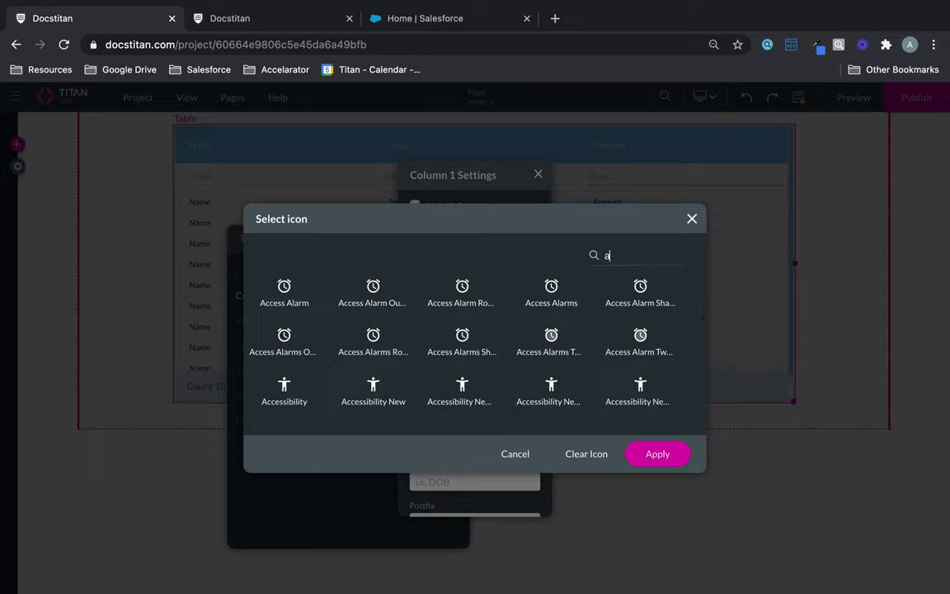
text(cco)
key(BackSpace)
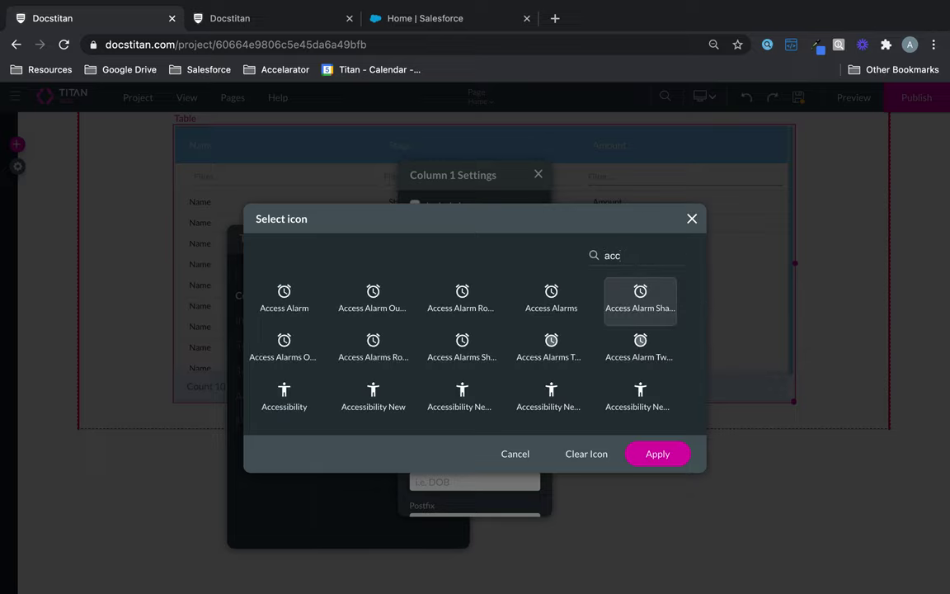
scroll(547, 356, down, 10)
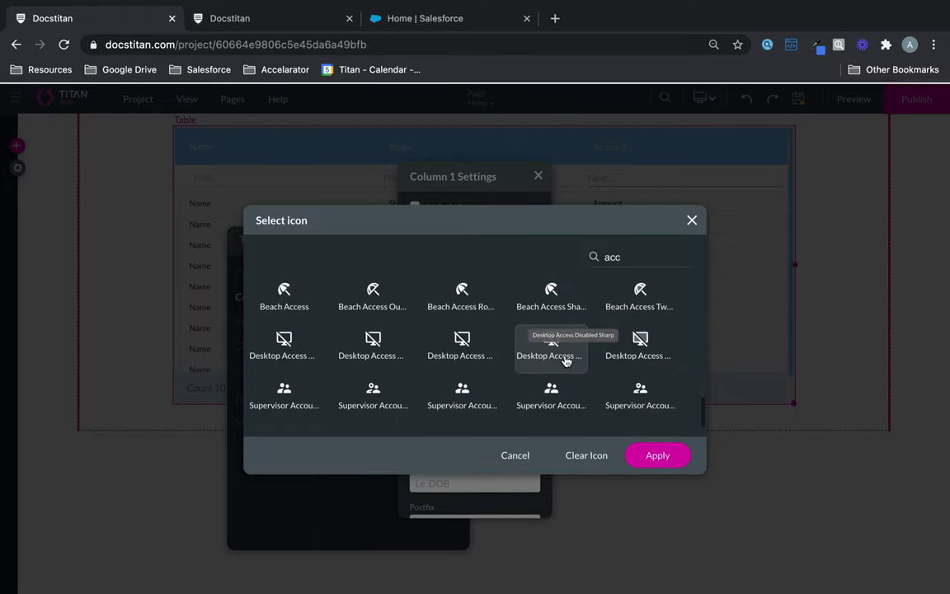
click(472, 301)
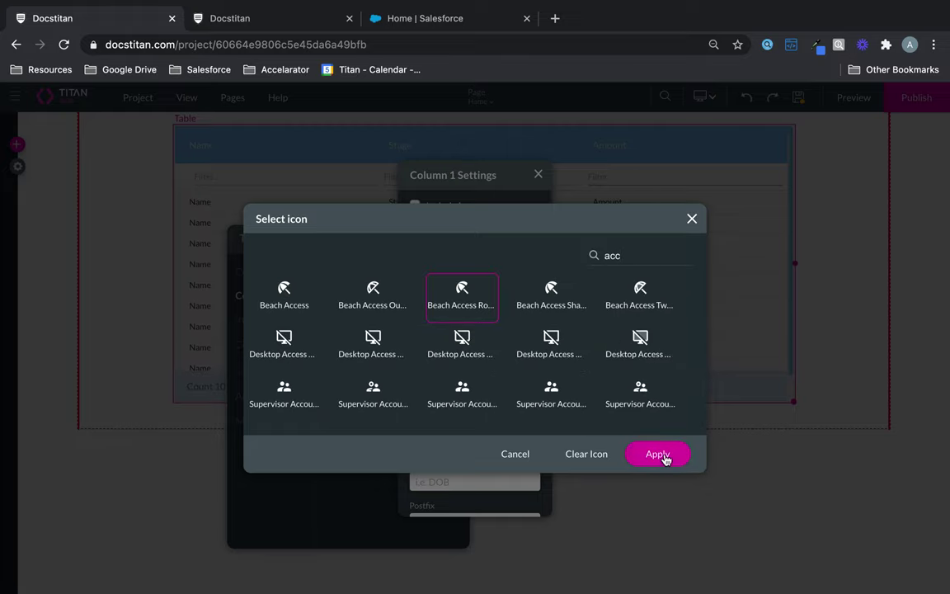
click(660, 456)
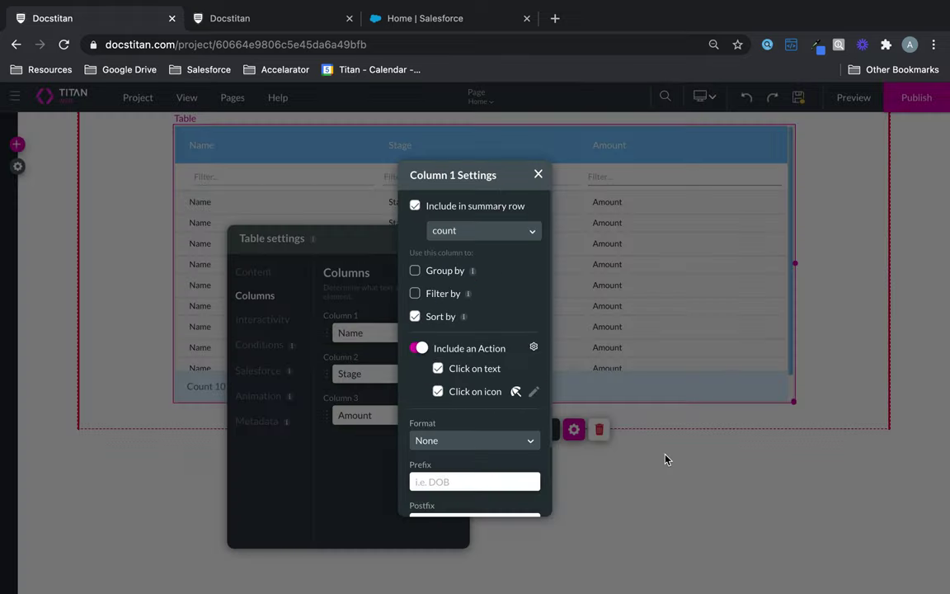
Save the project, and test the beach umbrella icon on the first row in a fresh preview before returning to the editor.
click(539, 174)
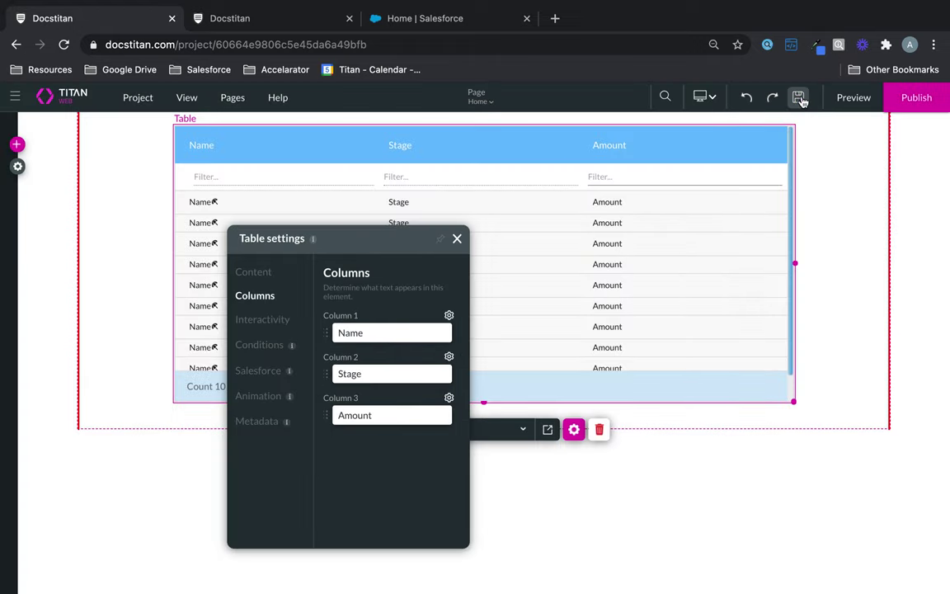
click(846, 97)
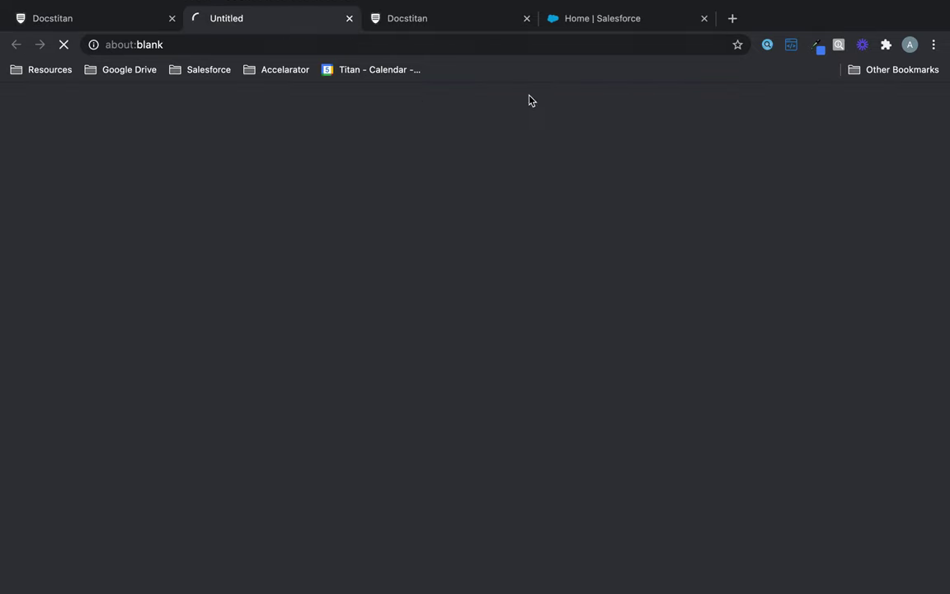
click(527, 19)
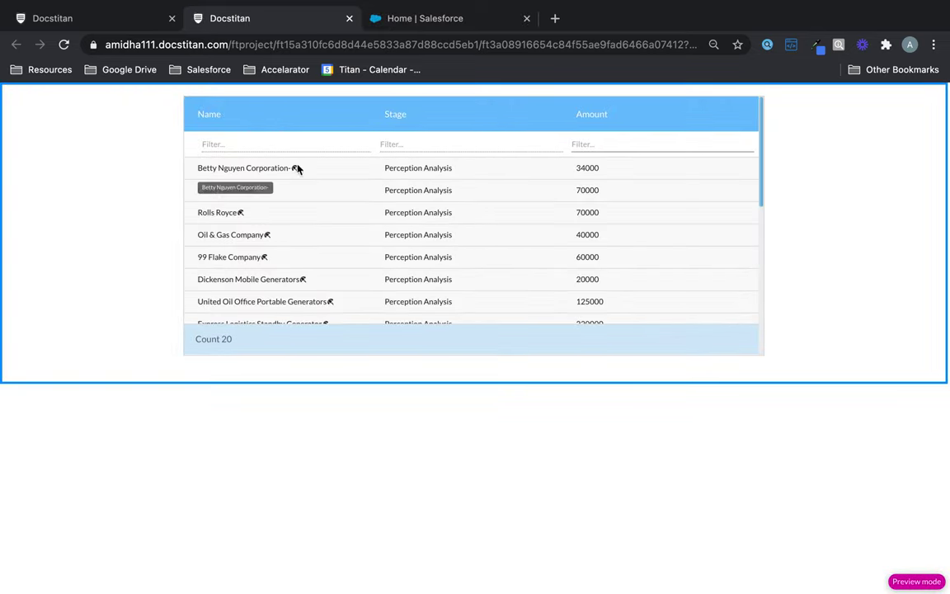
click(294, 168)
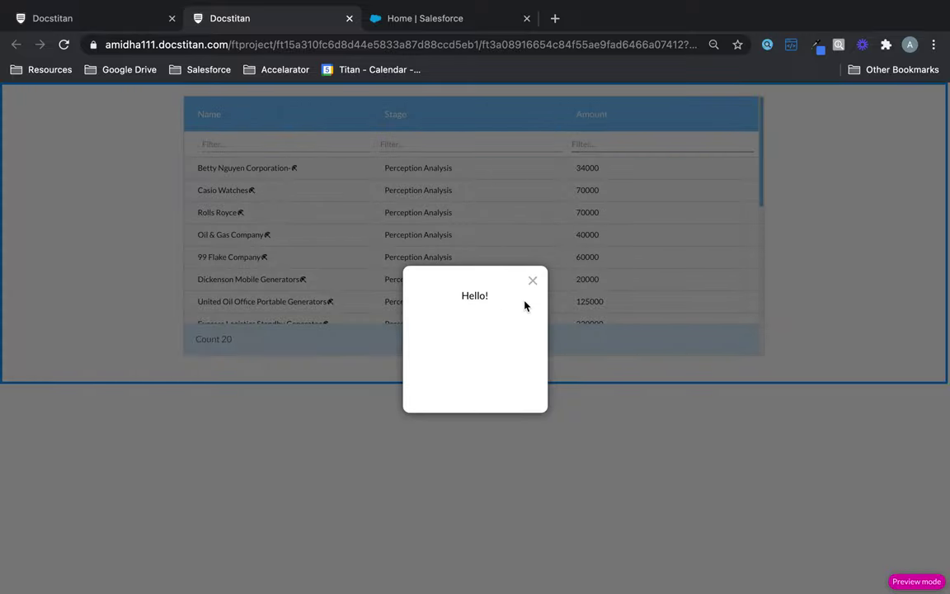
click(56, 18)
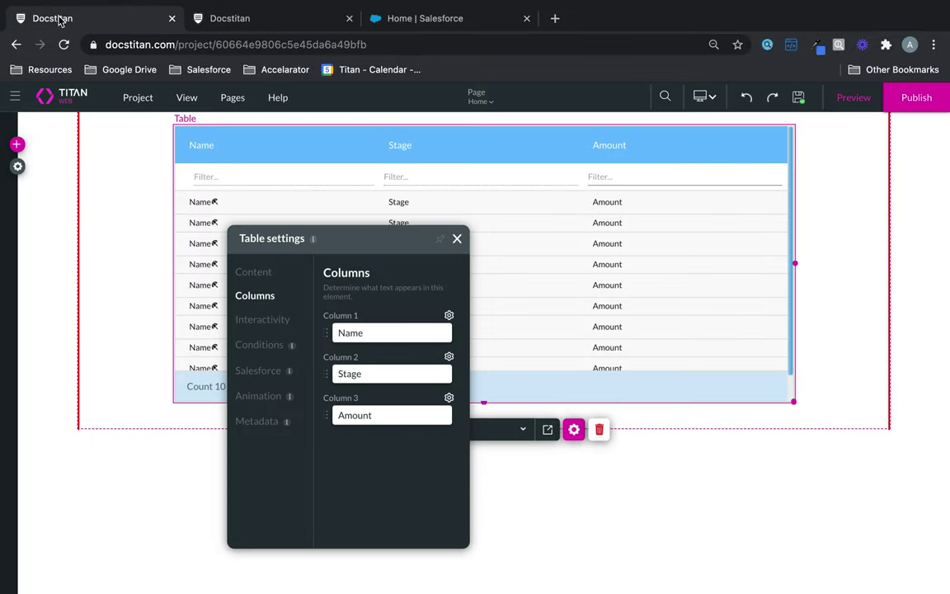
Set the Amount column's number format to $###,###.##.
click(450, 398)
scroll(449, 399, down, 1)
click(454, 361)
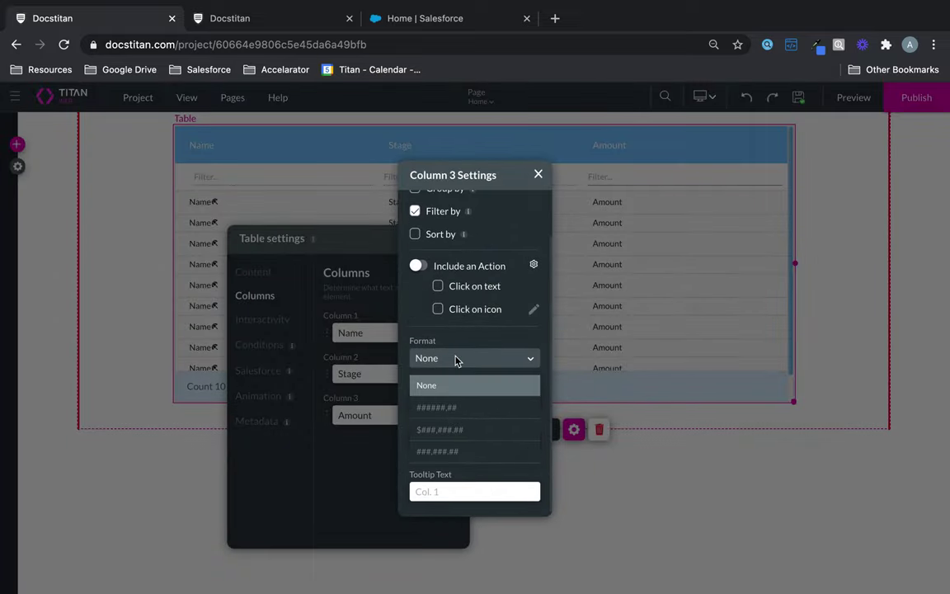
click(437, 430)
click(446, 361)
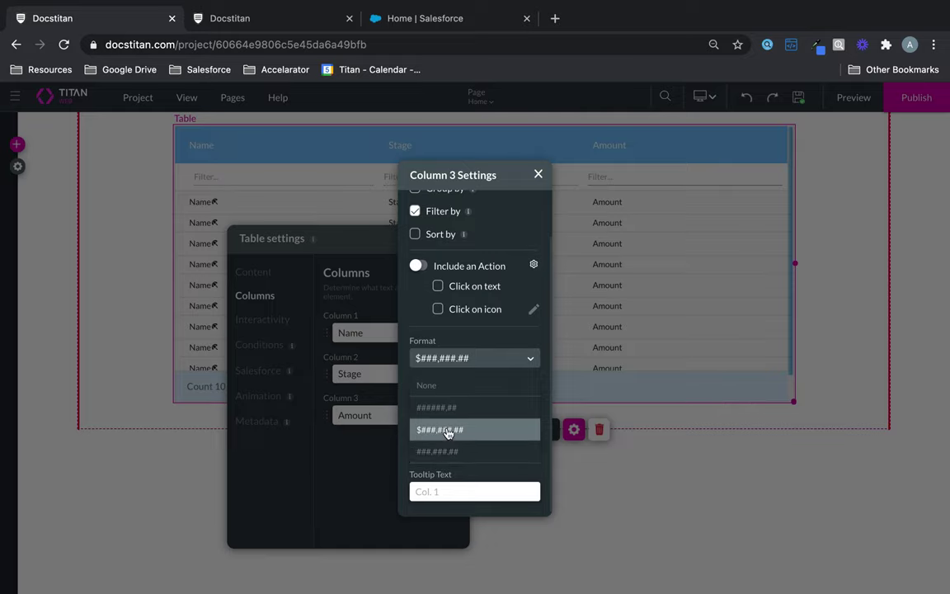
click(447, 431)
click(436, 392)
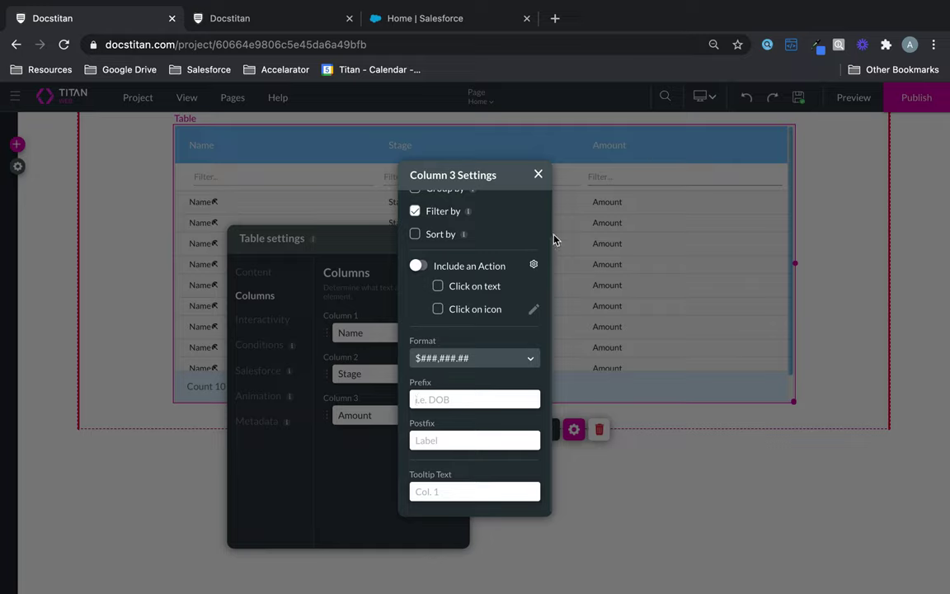
click(490, 356)
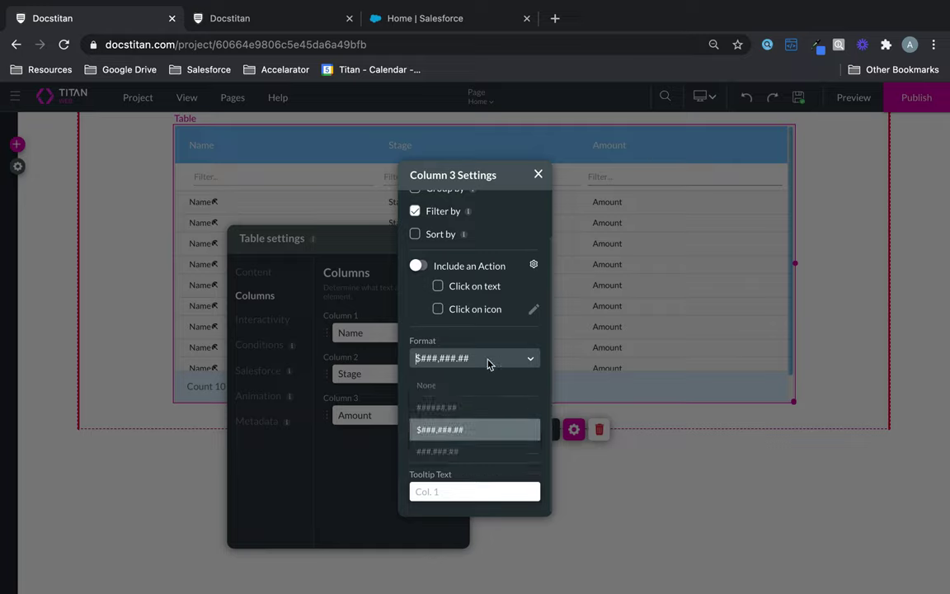
click(464, 433)
click(538, 175)
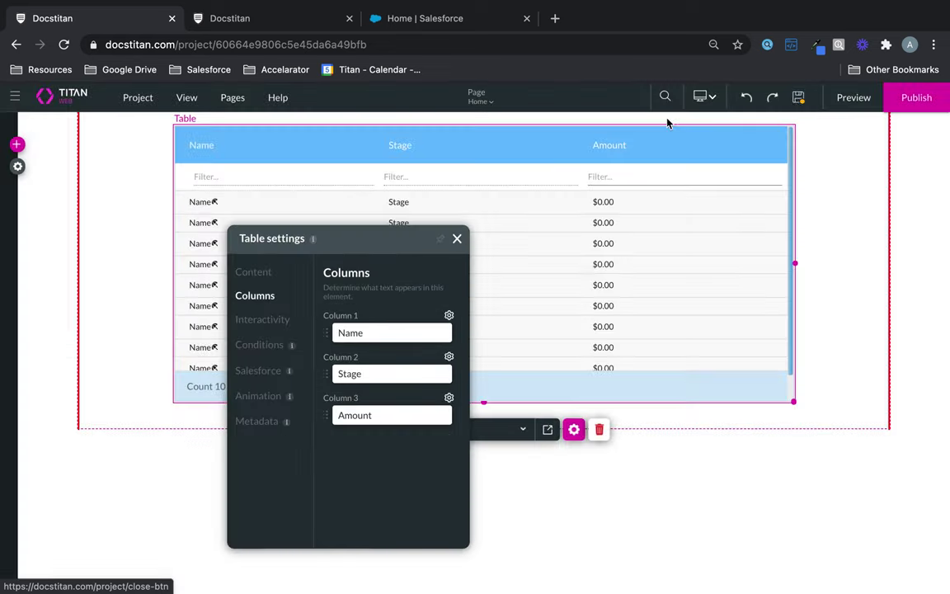
Save the project, and check the Amount column's dollar format in a fresh preview before returning to the editor.
click(797, 98)
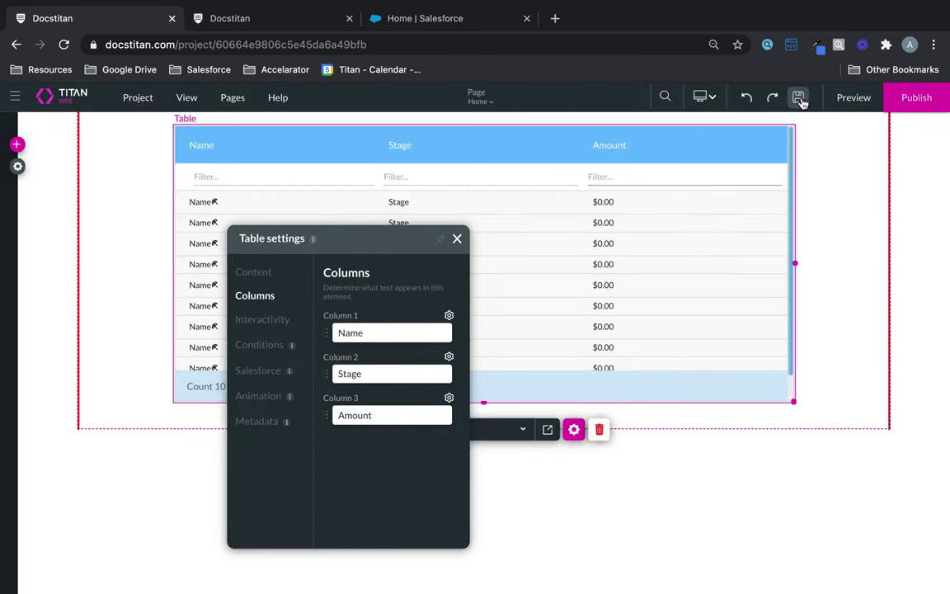
click(842, 100)
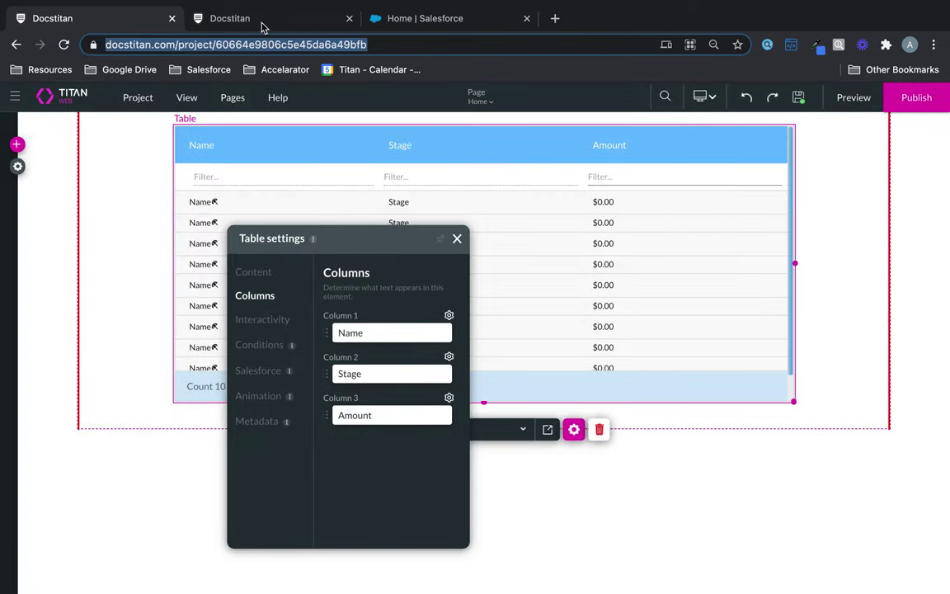
click(261, 19)
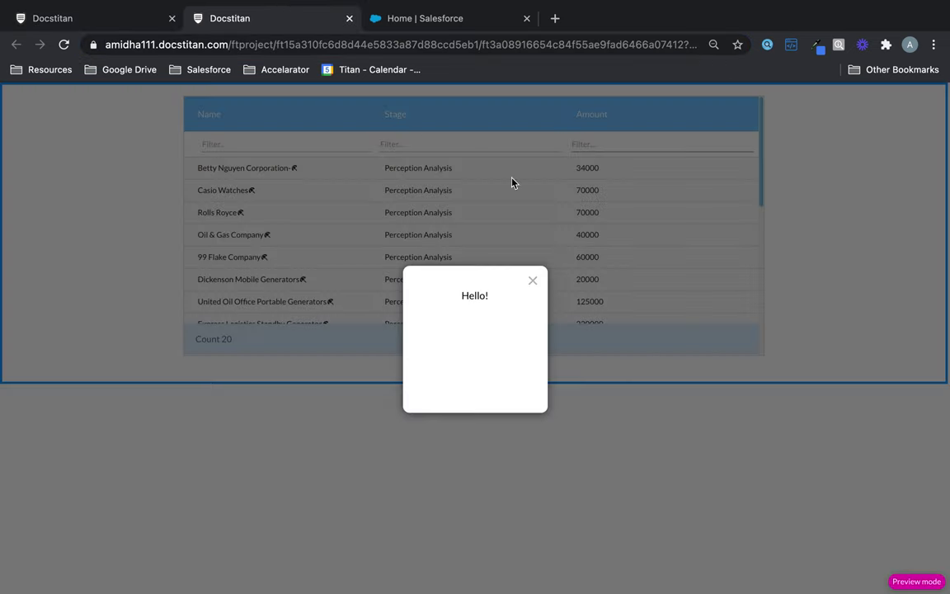
click(69, 21)
click(853, 103)
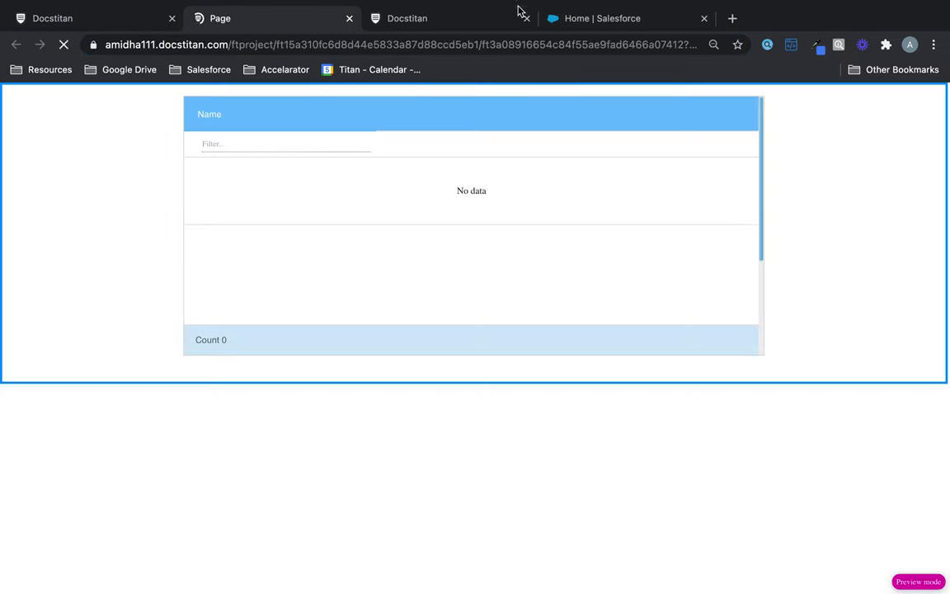
click(527, 19)
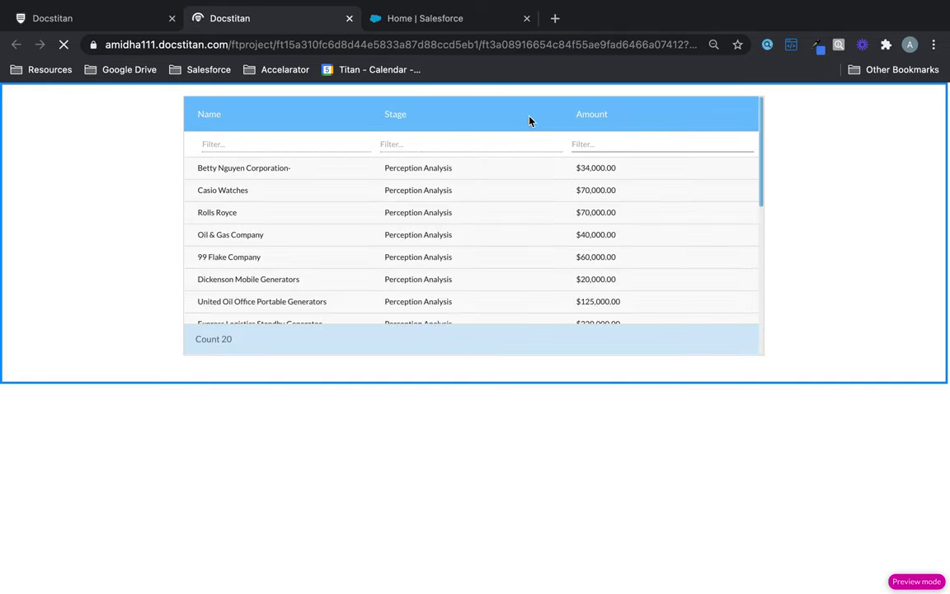
click(99, 27)
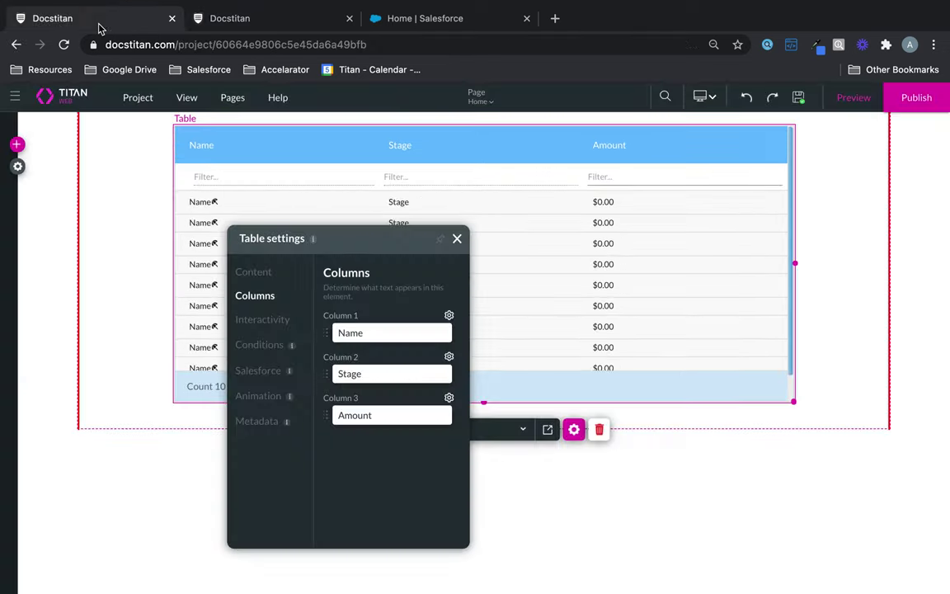
Set the Amount column's format to ###,###.## with the prefix £.
click(451, 401)
click(452, 411)
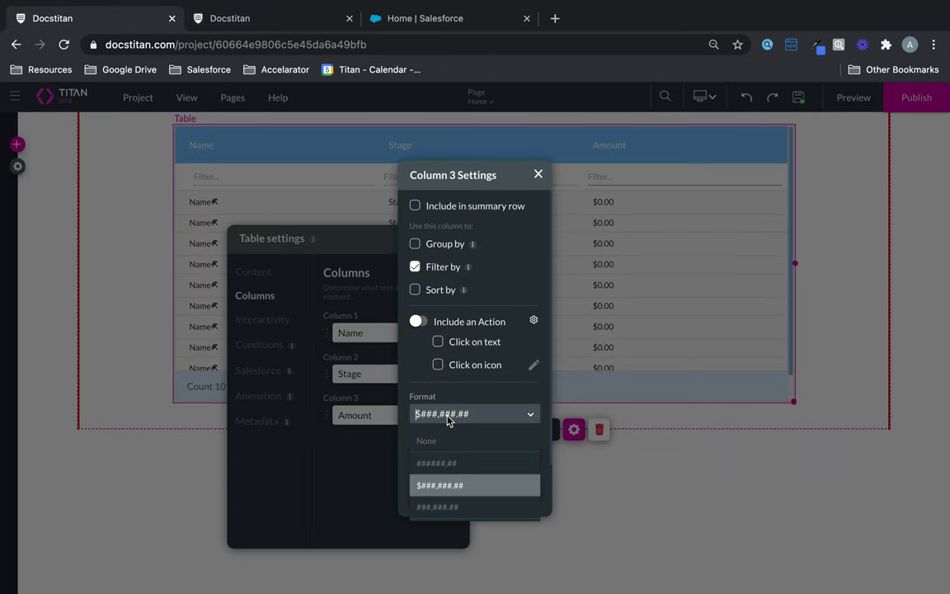
click(443, 509)
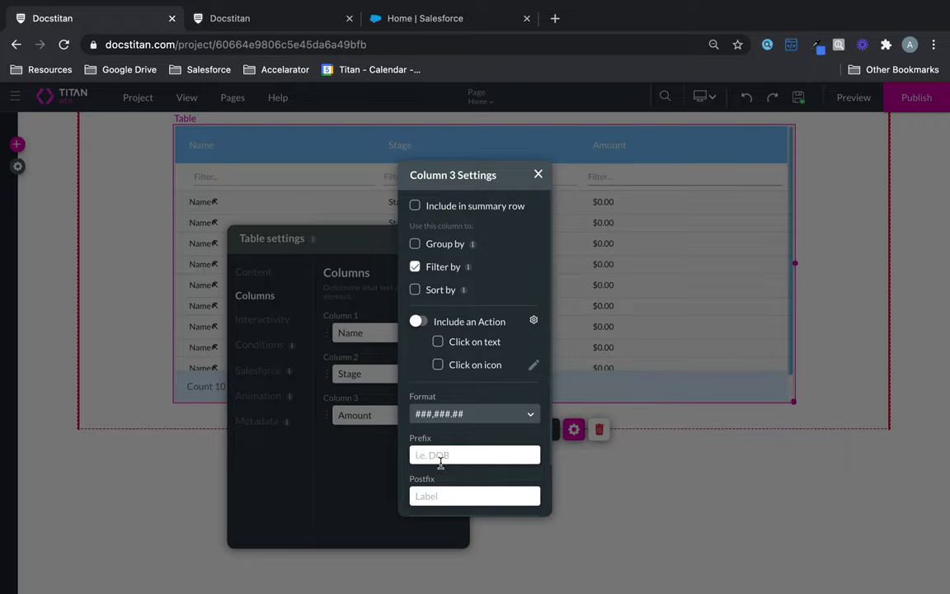
click(440, 460)
text(£)
click(538, 176)
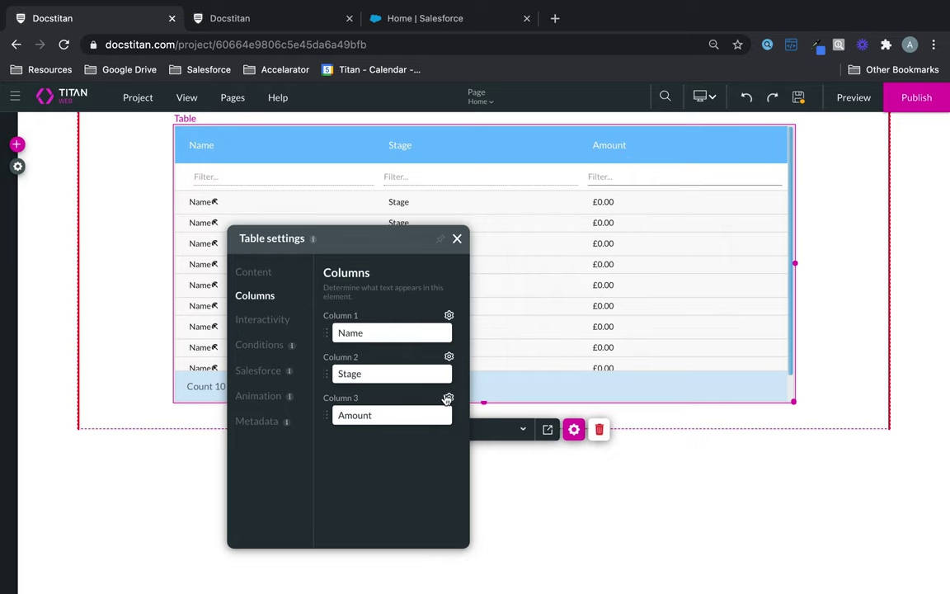
Add the postfix GBP to the Amount column's values.
click(448, 399)
scroll(442, 433, down, 2)
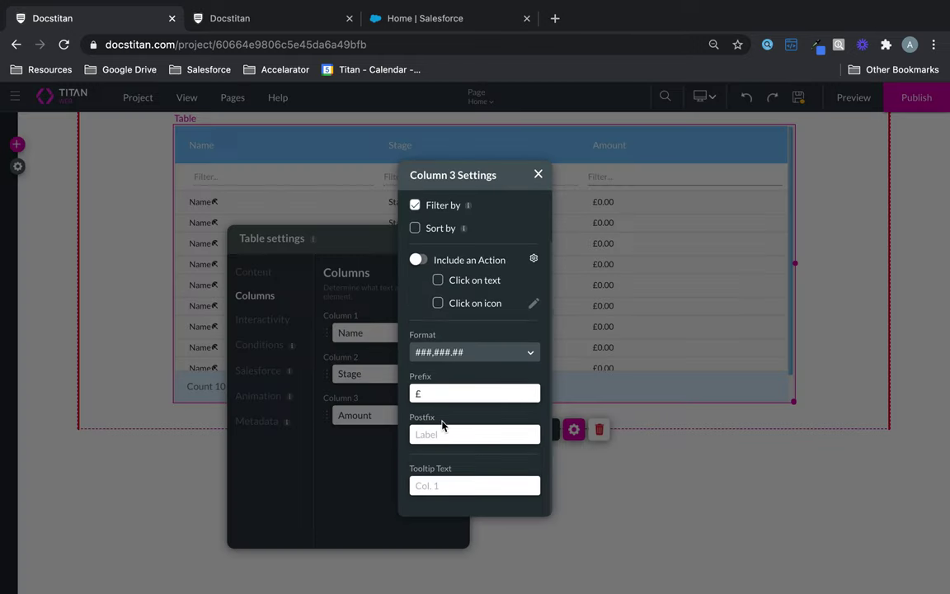
text(GBP)
click(538, 176)
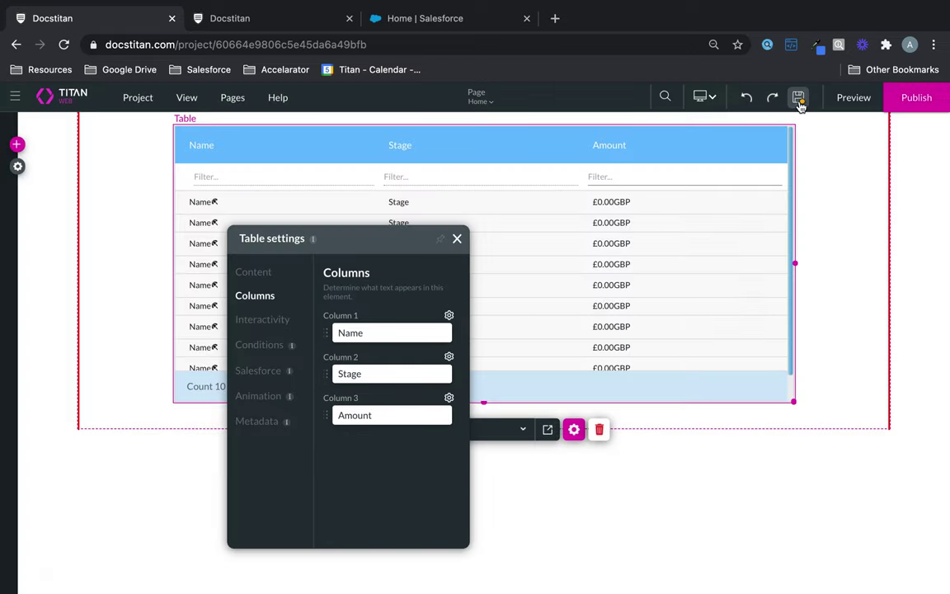
Save the project, and check the Amount column's prefix and postfix in a fresh preview before returning to the editor.
click(843, 100)
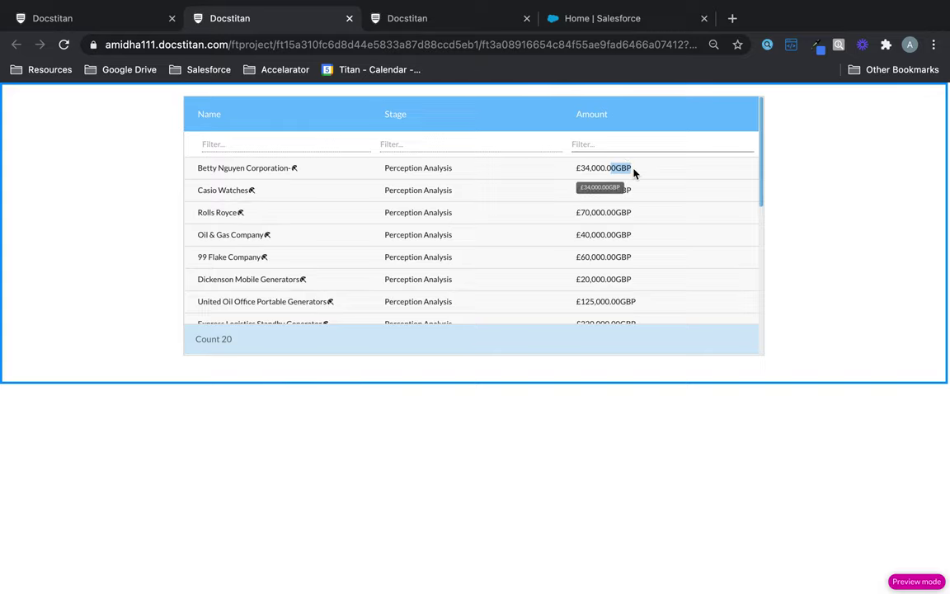
click(575, 169)
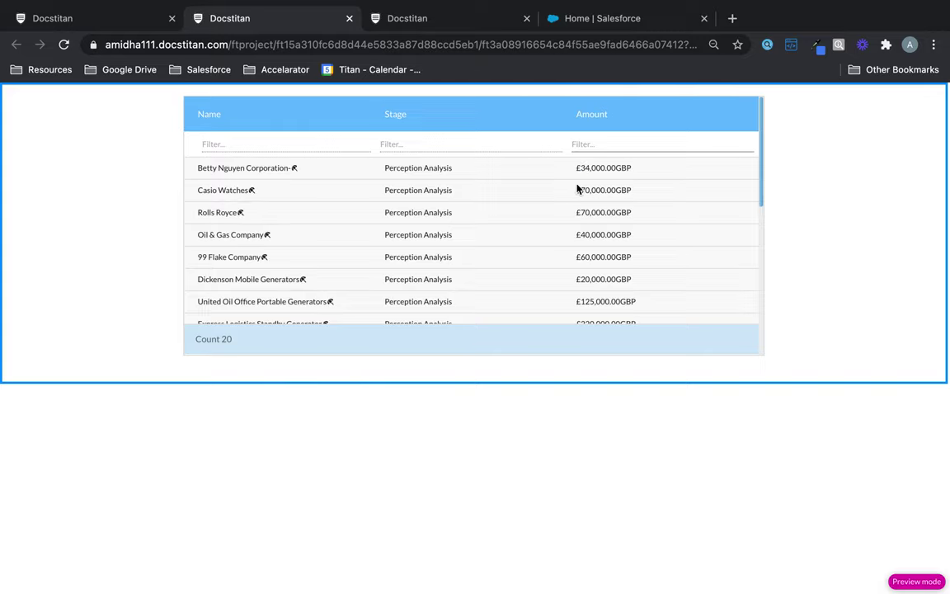
click(93, 12)
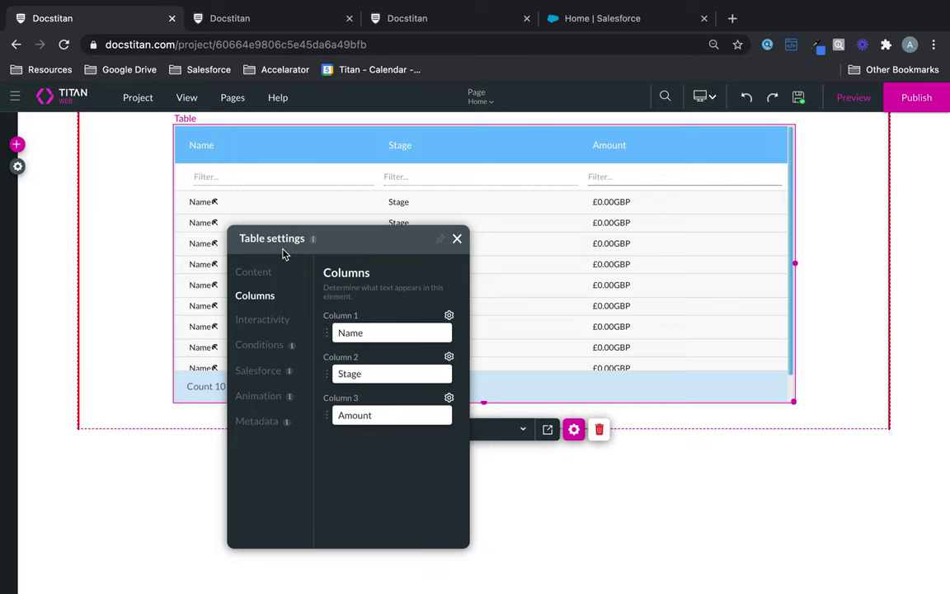
Set the Amount column's tooltip text to "Amount".
click(450, 397)
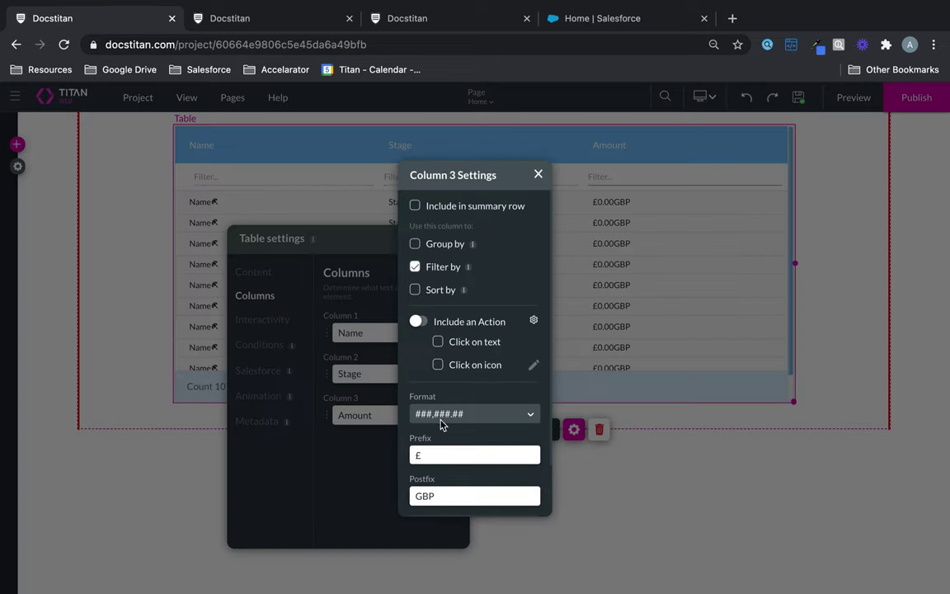
scroll(441, 453, down, 3)
click(442, 485)
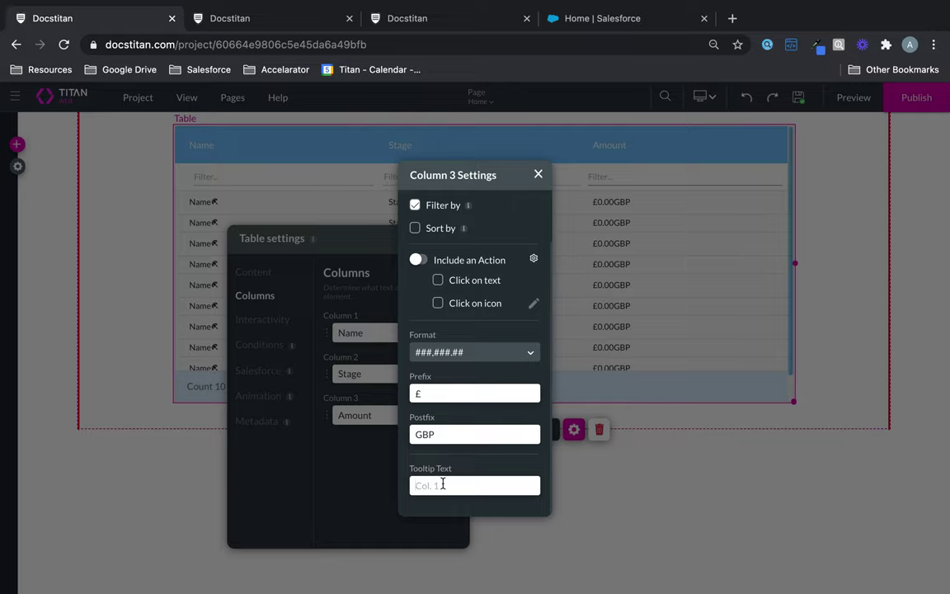
text(Amount)
click(539, 175)
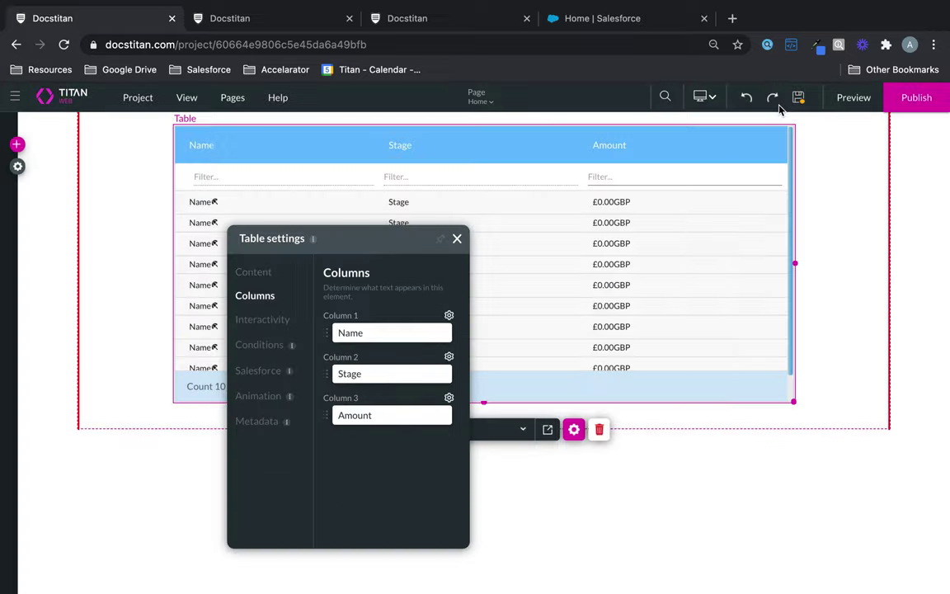
Preview the page in place of the older previews, and check the Amount header and the table's rows for the tooltip.
click(860, 105)
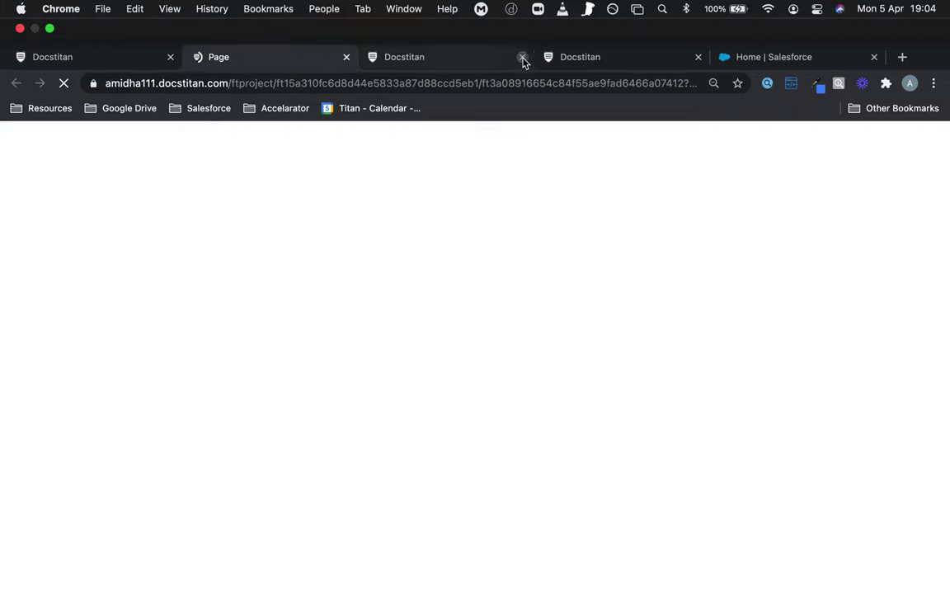
click(522, 58)
click(522, 57)
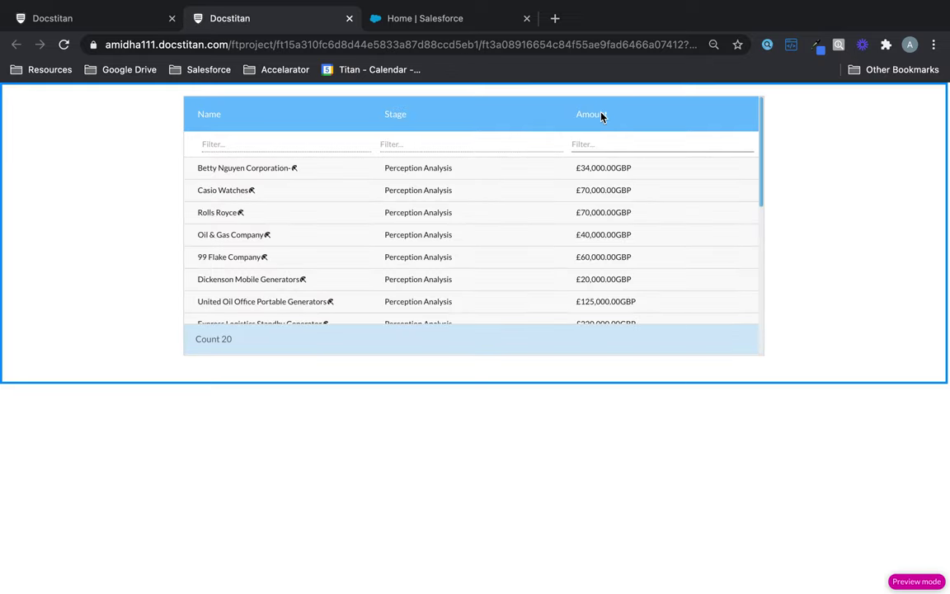
scroll(636, 130, down, 1)
scroll(636, 131, up, 1)
click(591, 112)
scroll(589, 131, down, 5)
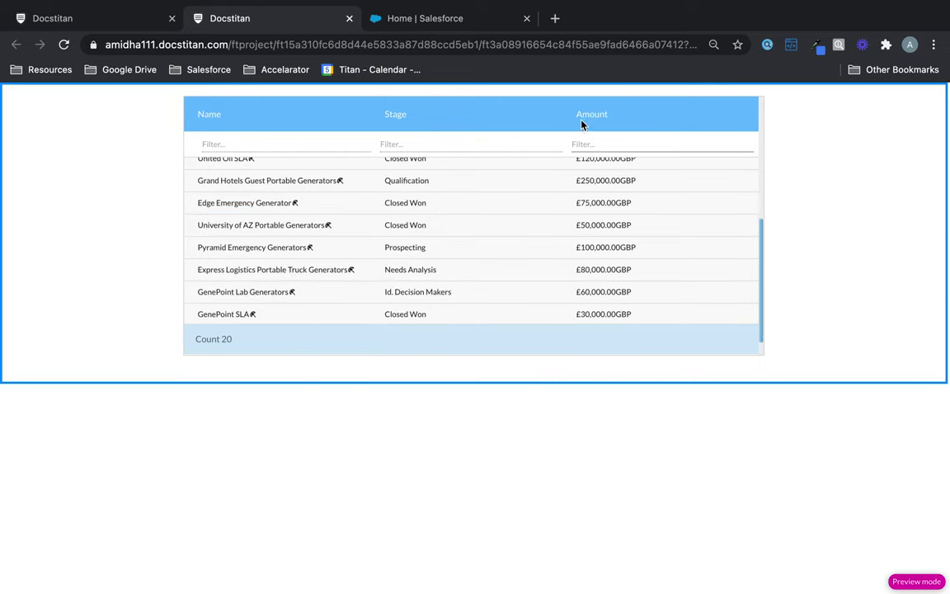
scroll(582, 123, down, 1)
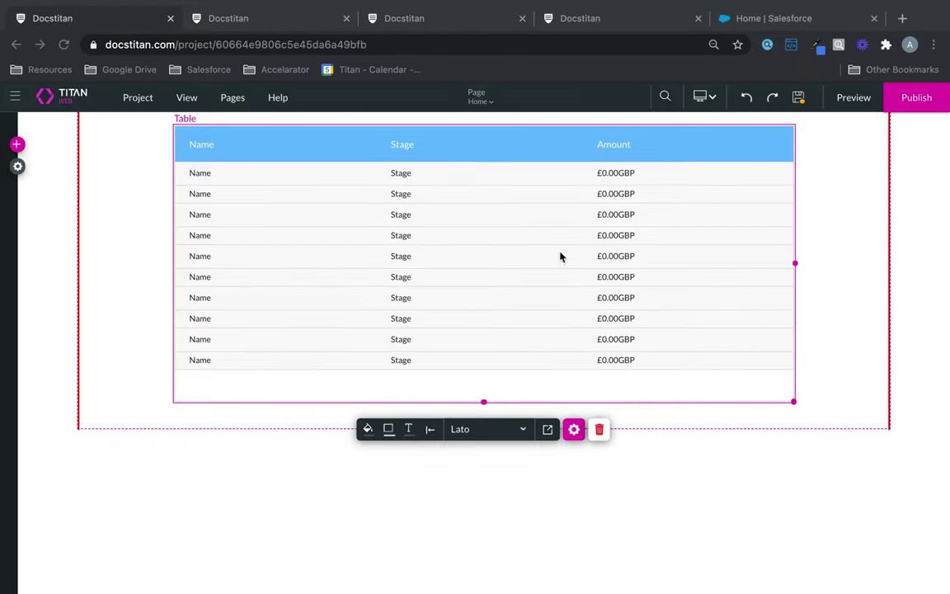
Reopen the table's column settings and clear the Name column's existing tooltip text.
click(575, 429)
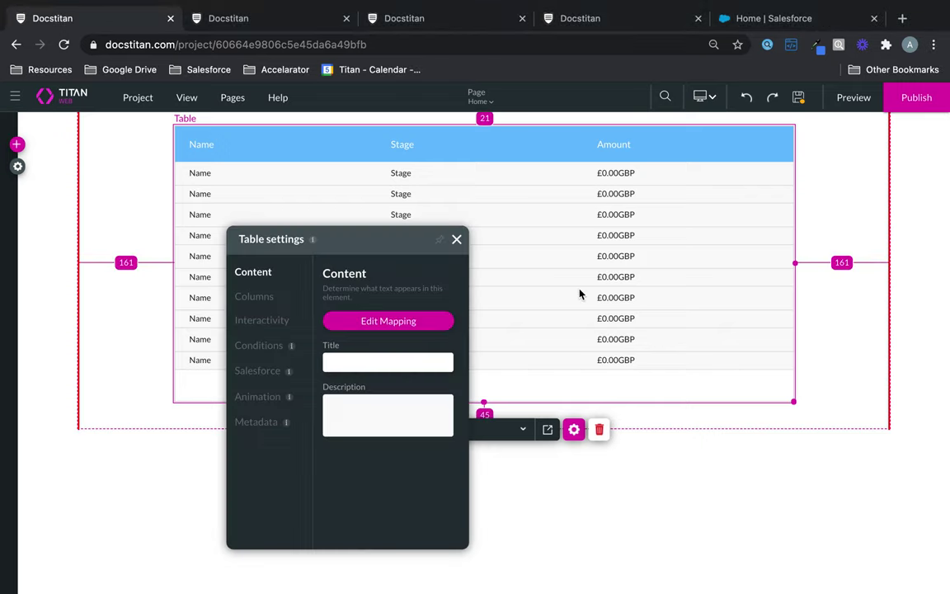
click(255, 299)
click(448, 358)
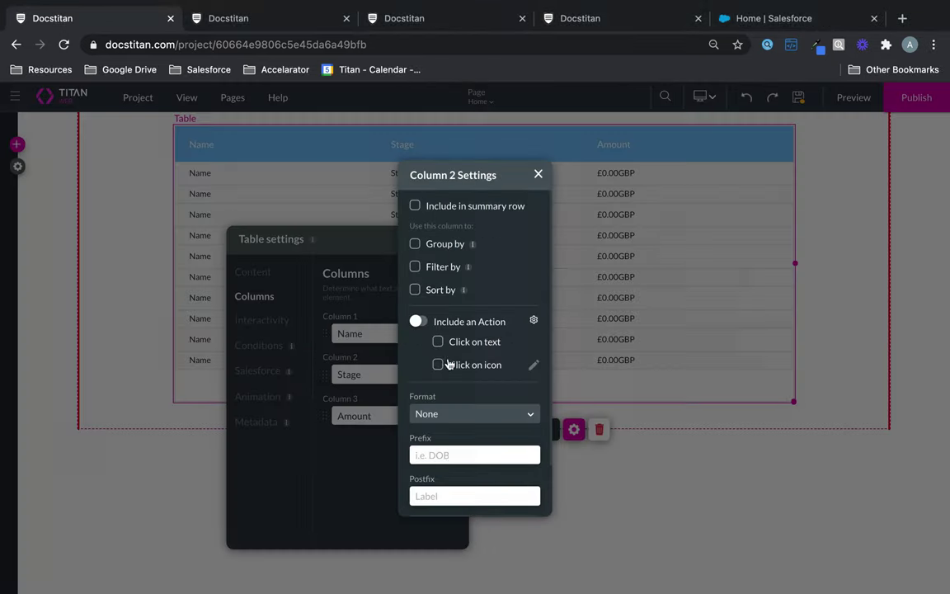
scroll(450, 462, down, 2)
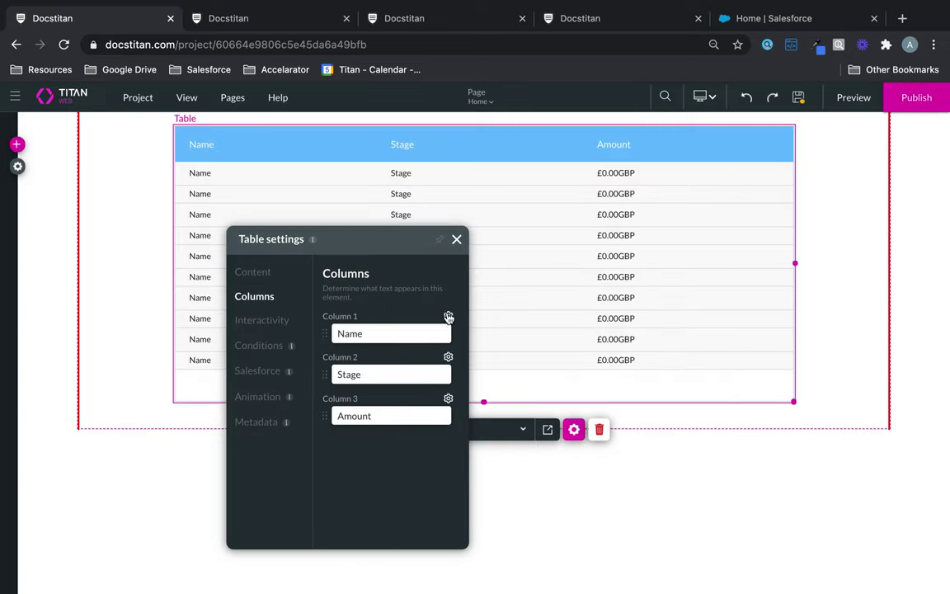
click(448, 317)
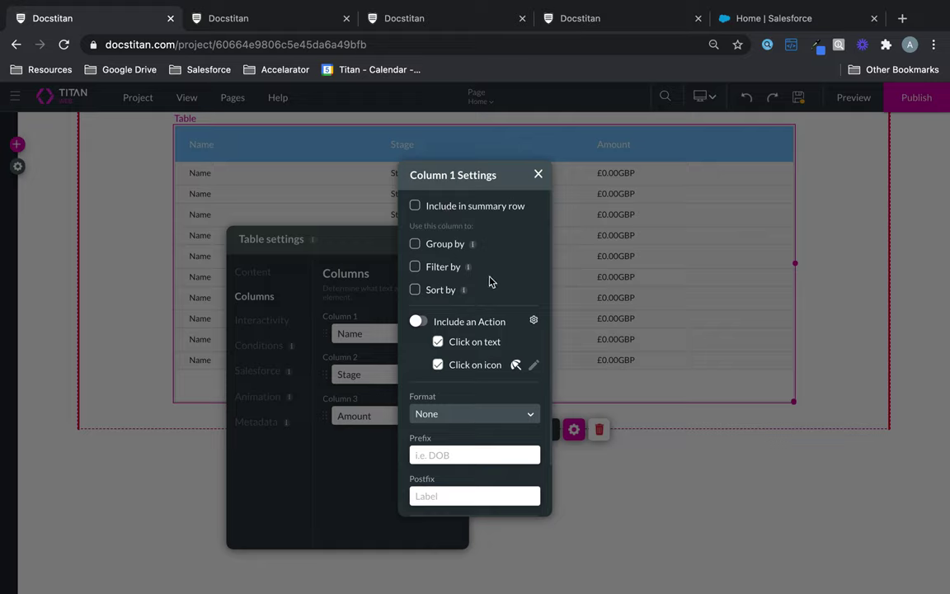
scroll(495, 330, down, 3)
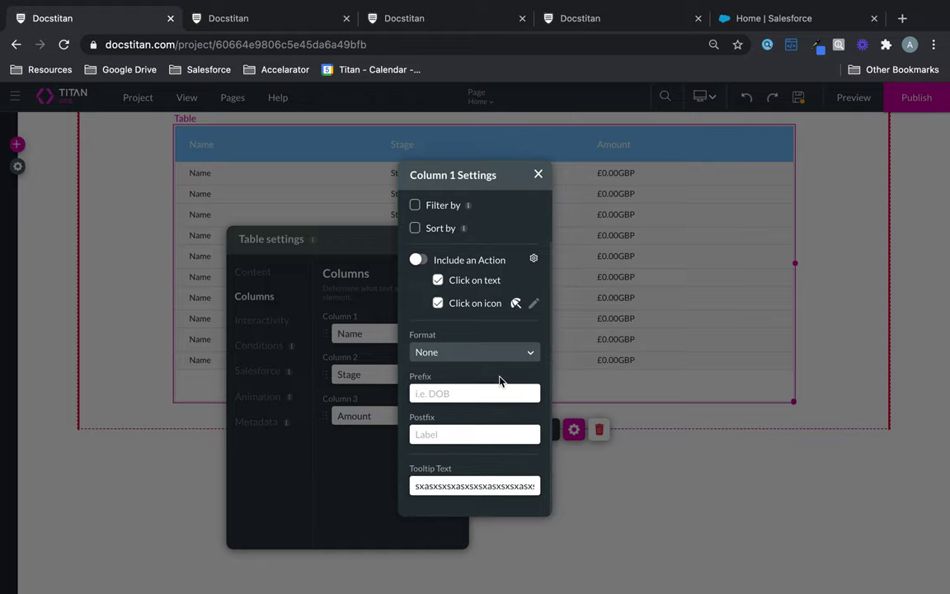
click(417, 486)
drag(417, 486, 531, 485)
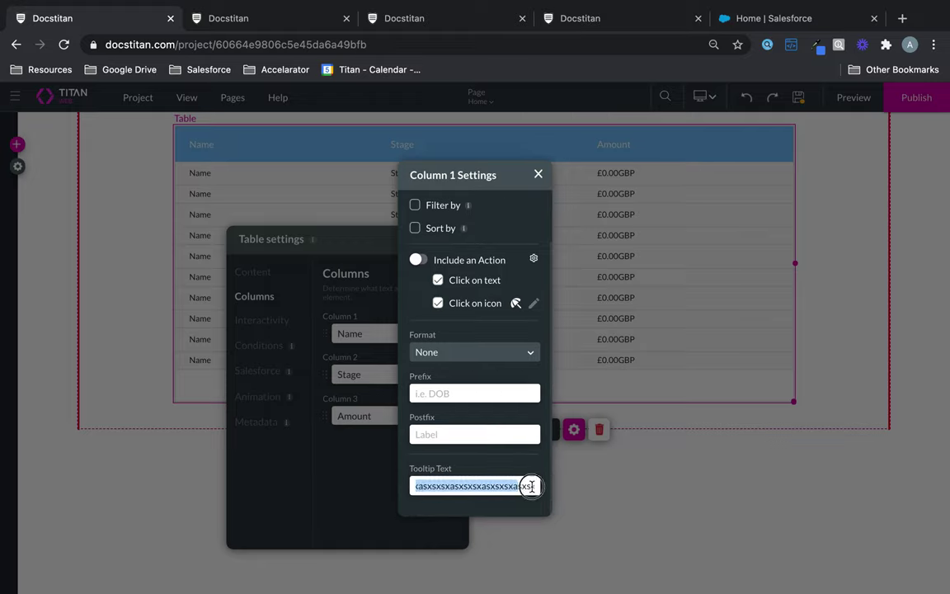
key(BackSpace)
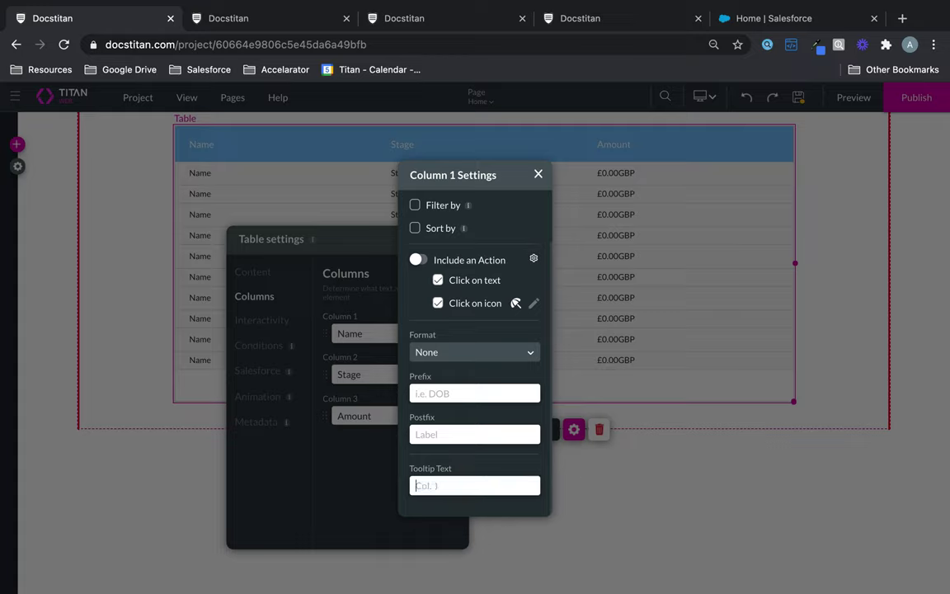